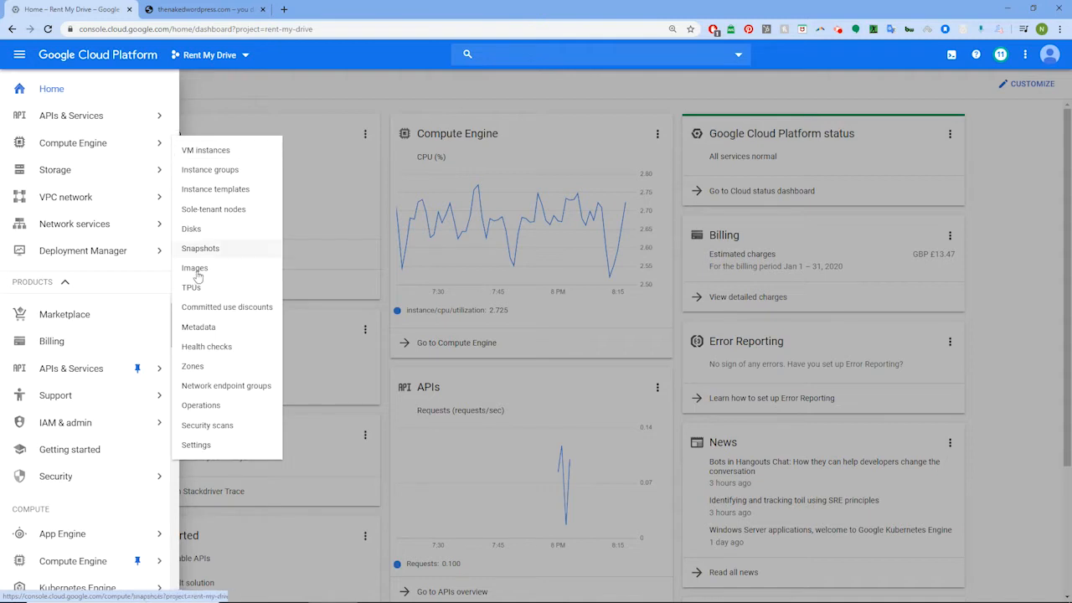
Create a Compute Engine snapshot named rmd-snapshot from the source disk rmd-site with the default multi-regional location.
{"action": "left_click", "coordinate": [201, 250]}
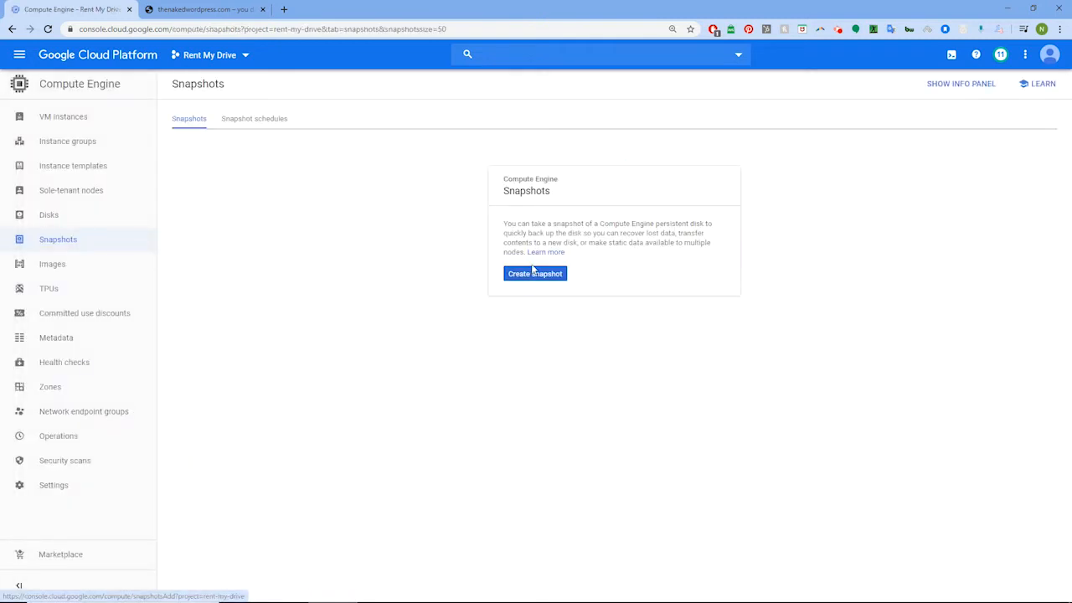
{"action": "left_click", "coordinate": [534, 278]}
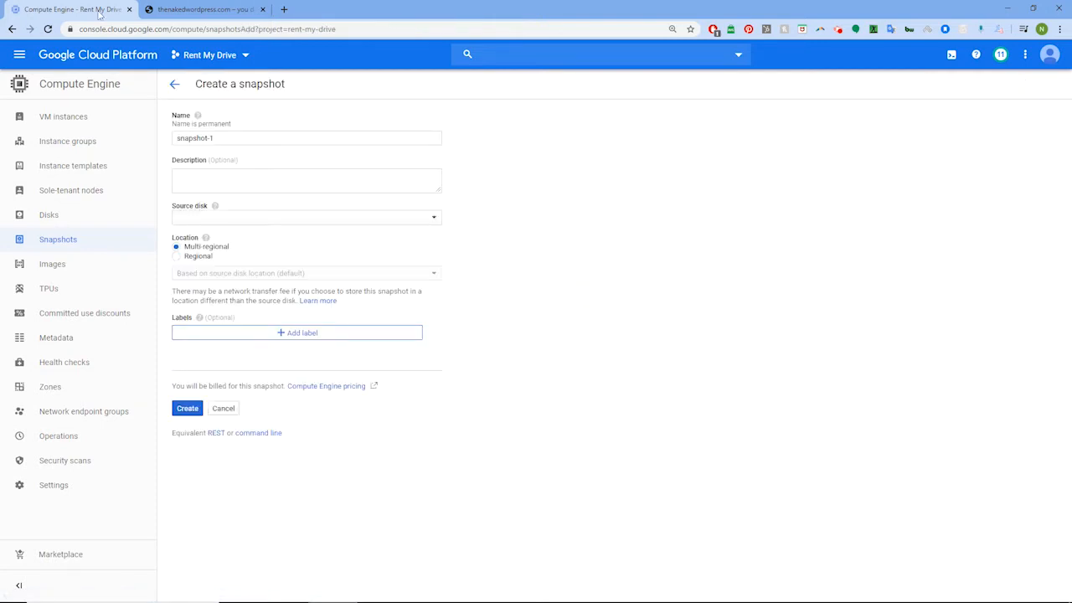
{"action": "left_click_drag", "start_coordinate": [214, 137], "coordinate": [174, 138]}
{"action": "type", "text": "rmd-"}
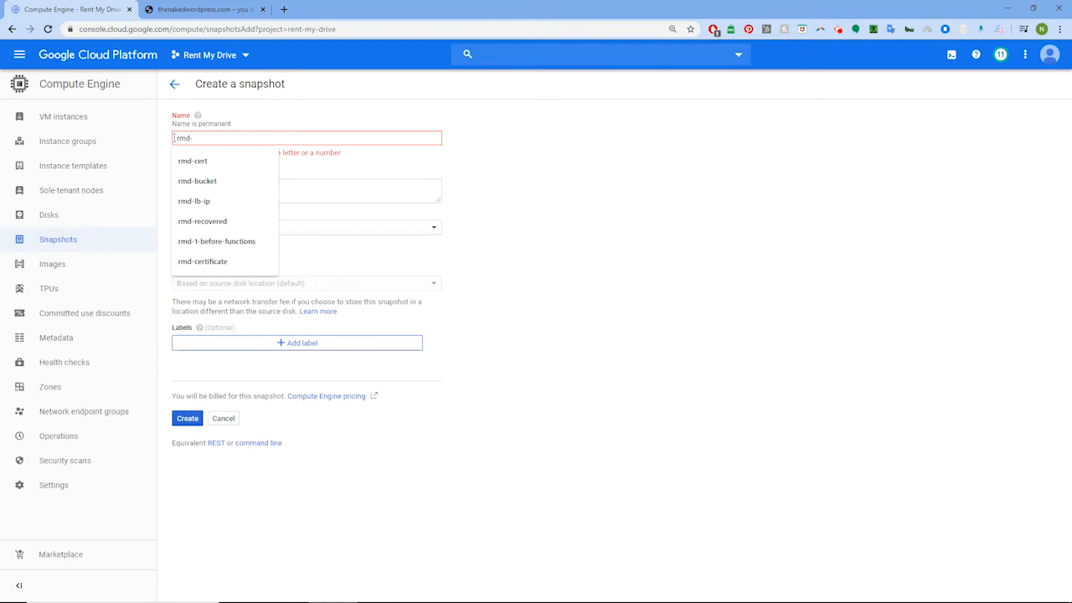
{"action": "type", "text": "snapshot"}
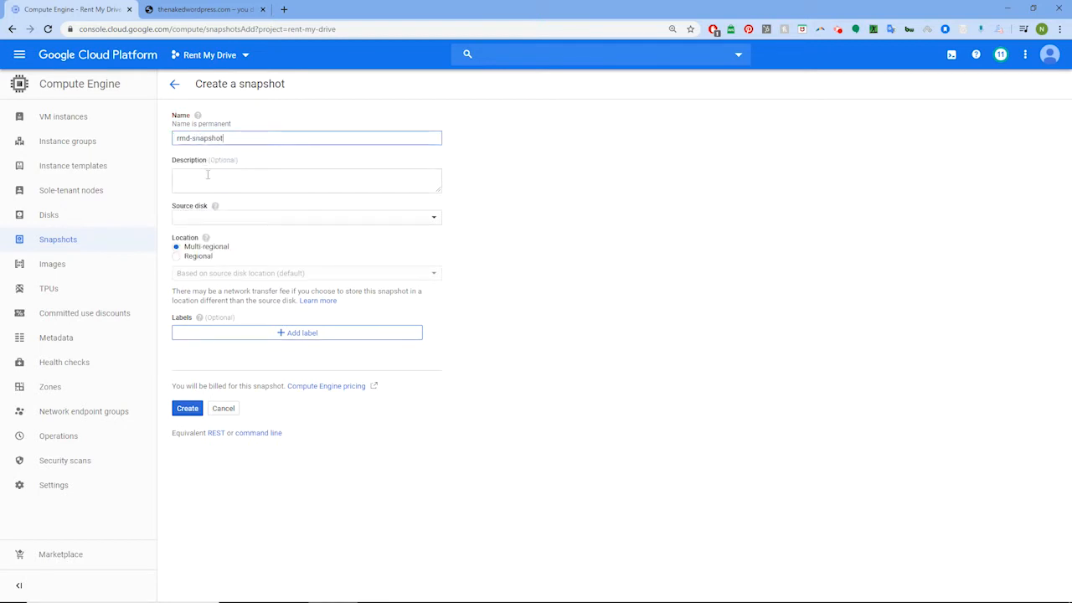
{"action": "left_click", "coordinate": [224, 219]}
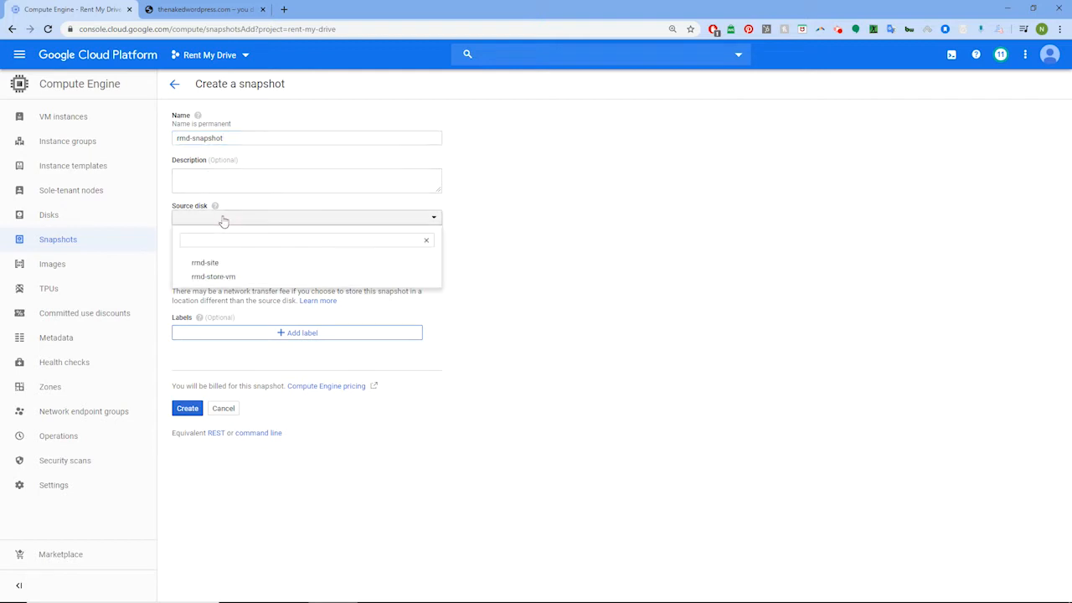
{"action": "left_click", "coordinate": [205, 262]}
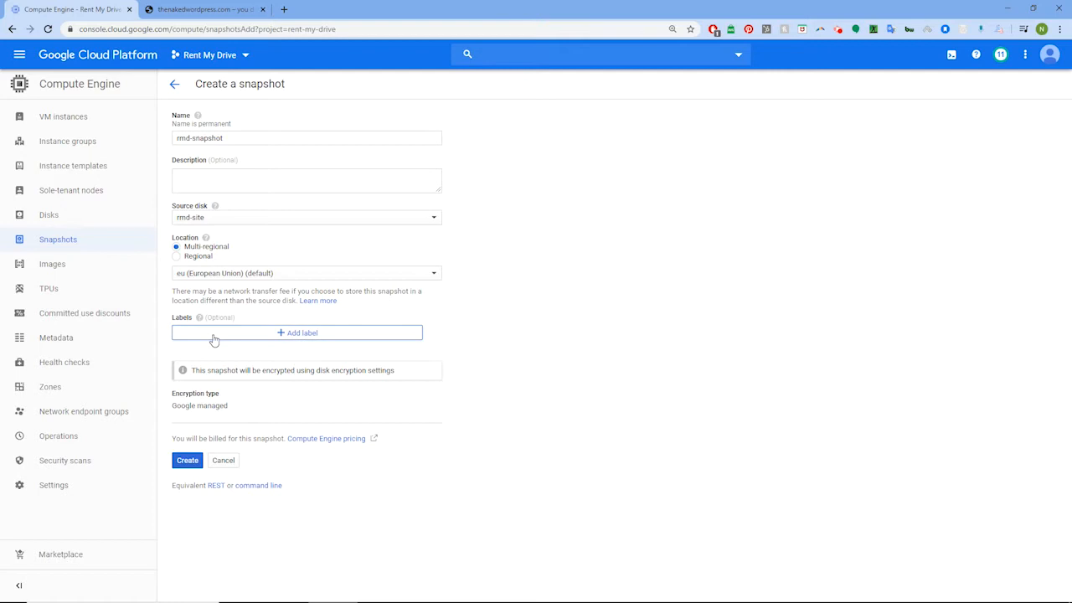
{"action": "left_click", "coordinate": [187, 462]}
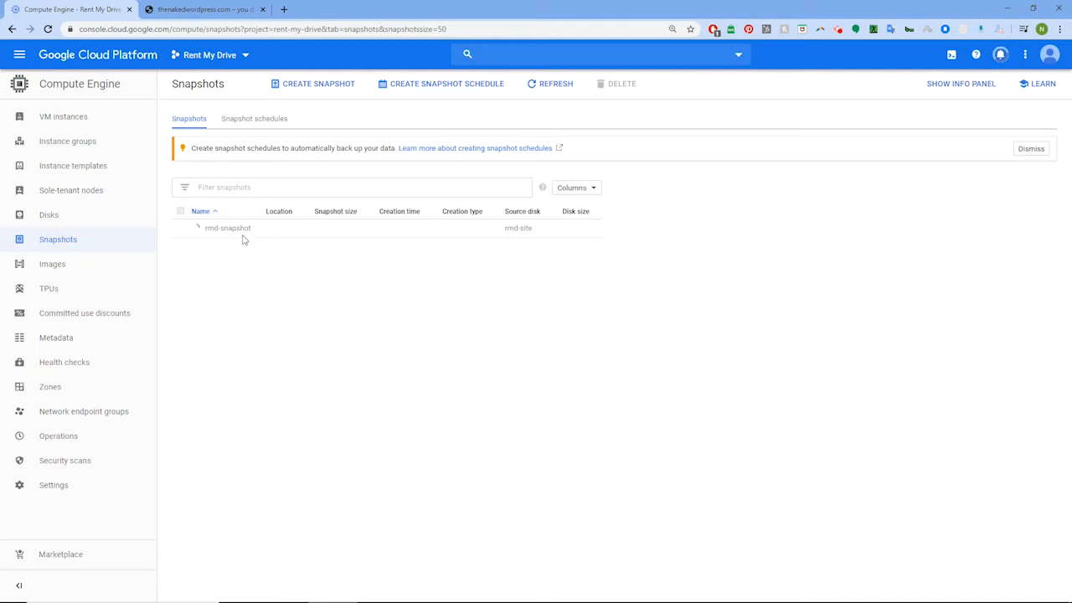
Open rentmydrive.co in a new browser tab and look over the home page content.
{"action": "left_click", "coordinate": [284, 10]}
{"action": "type", "text": "rentmydrive.co"}
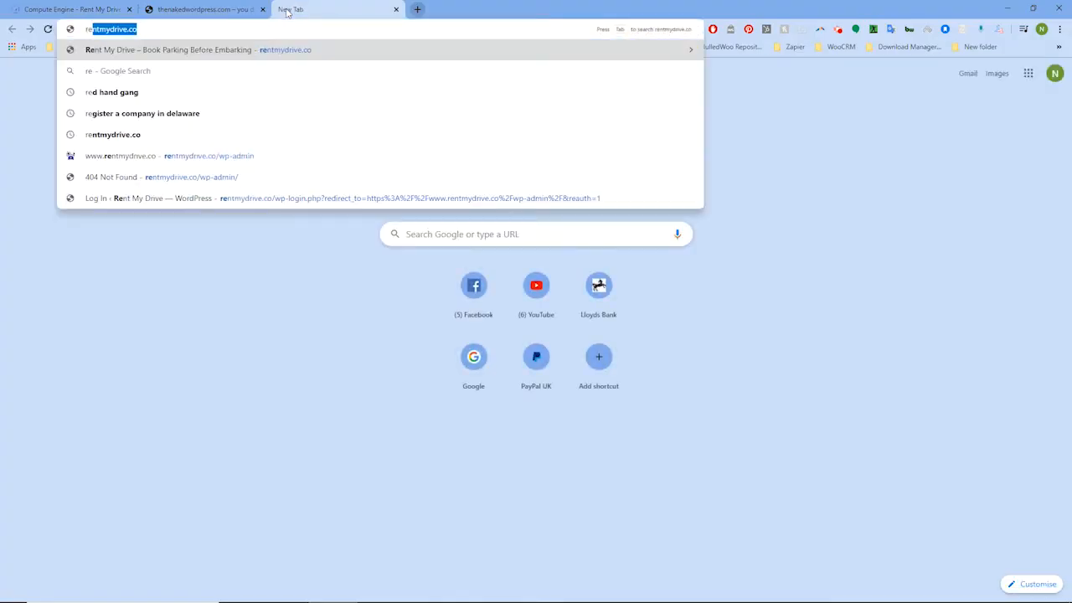
{"action": "key", "text": "Return"}
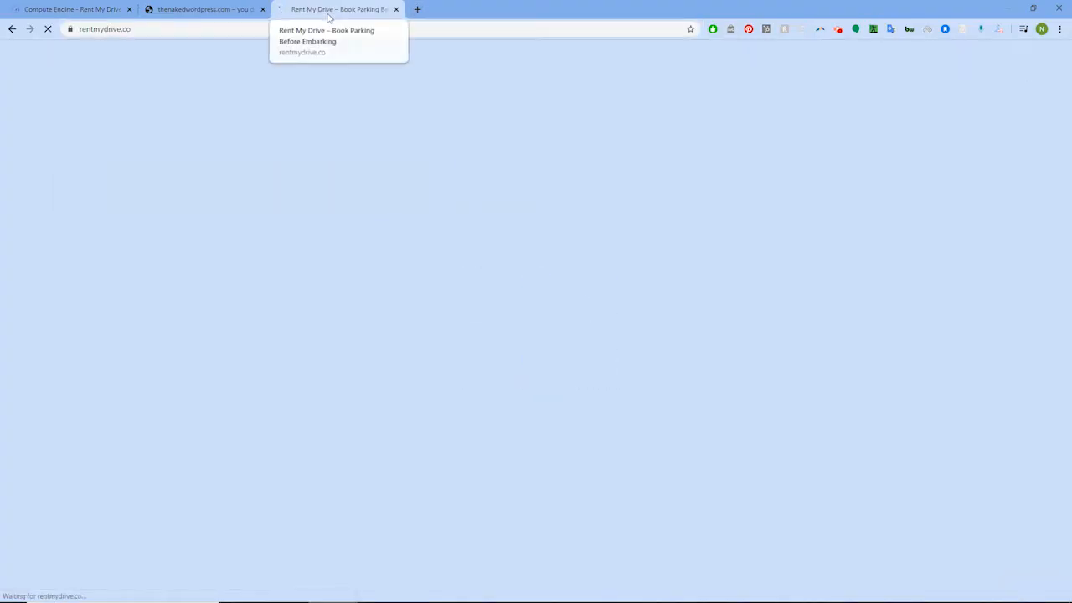
{"action": "scroll", "coordinate": [491, 394], "scroll_direction": "down", "scroll_amount": 10}
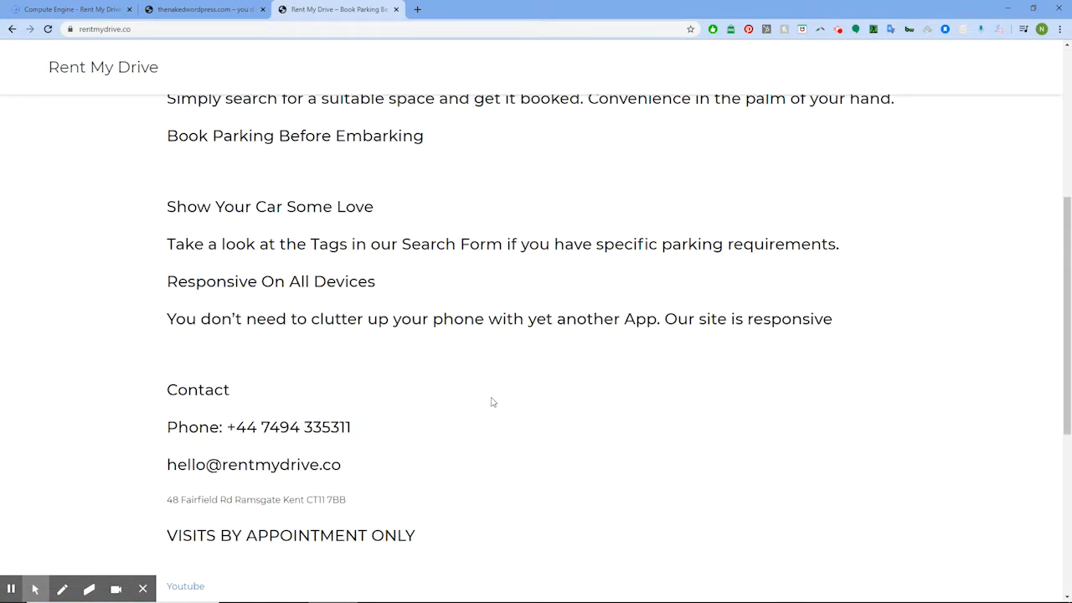
{"action": "scroll", "coordinate": [470, 400], "scroll_direction": "up", "scroll_amount": 10}
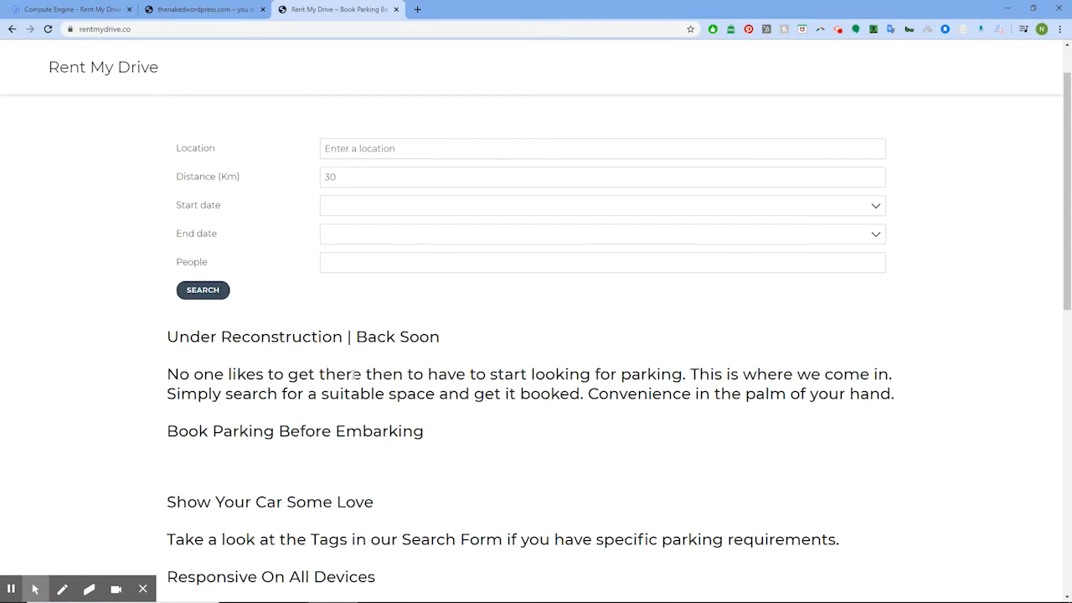
{"action": "scroll", "coordinate": [294, 349], "scroll_direction": "up", "scroll_amount": 1}
{"action": "scroll", "coordinate": [293, 351], "scroll_direction": "down", "scroll_amount": 1}
{"action": "scroll", "coordinate": [293, 362], "scroll_direction": "down", "scroll_amount": 2}
{"action": "scroll", "coordinate": [289, 366], "scroll_direction": "up", "scroll_amount": 3}
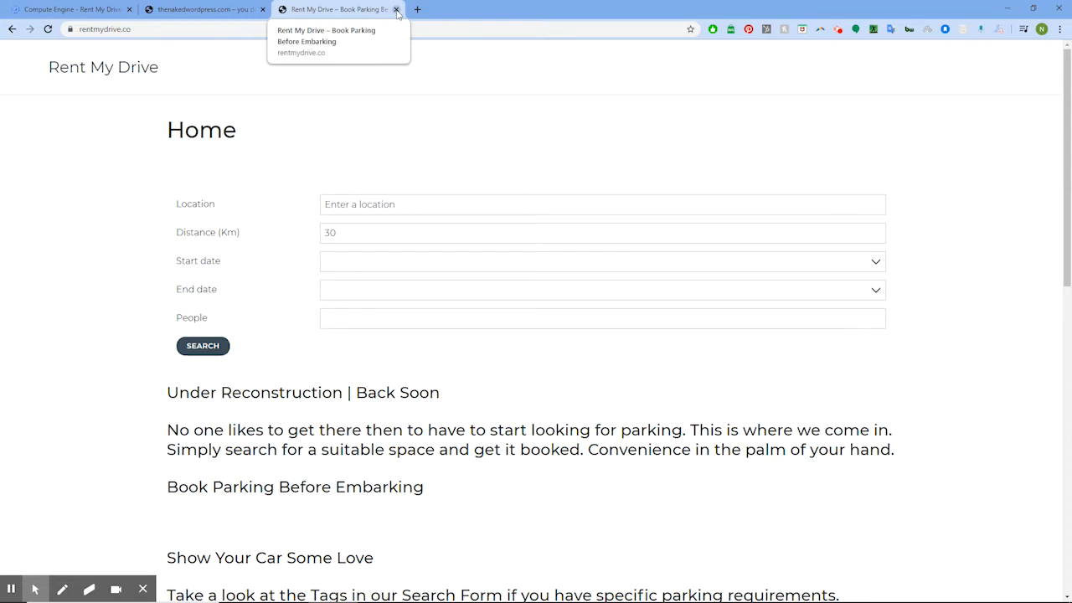
{"action": "left_click", "coordinate": [417, 10]}
{"action": "type", "text": "gtm"}
{"action": "key", "text": "Return"}
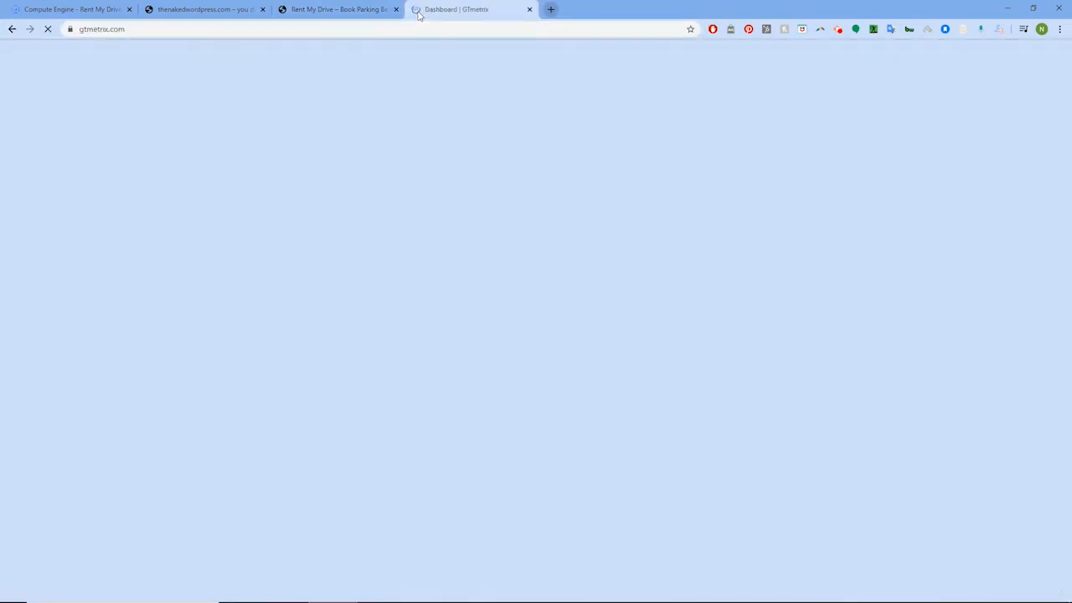
{"action": "left_click", "coordinate": [332, 9]}
{"action": "left_click", "coordinate": [112, 30]}
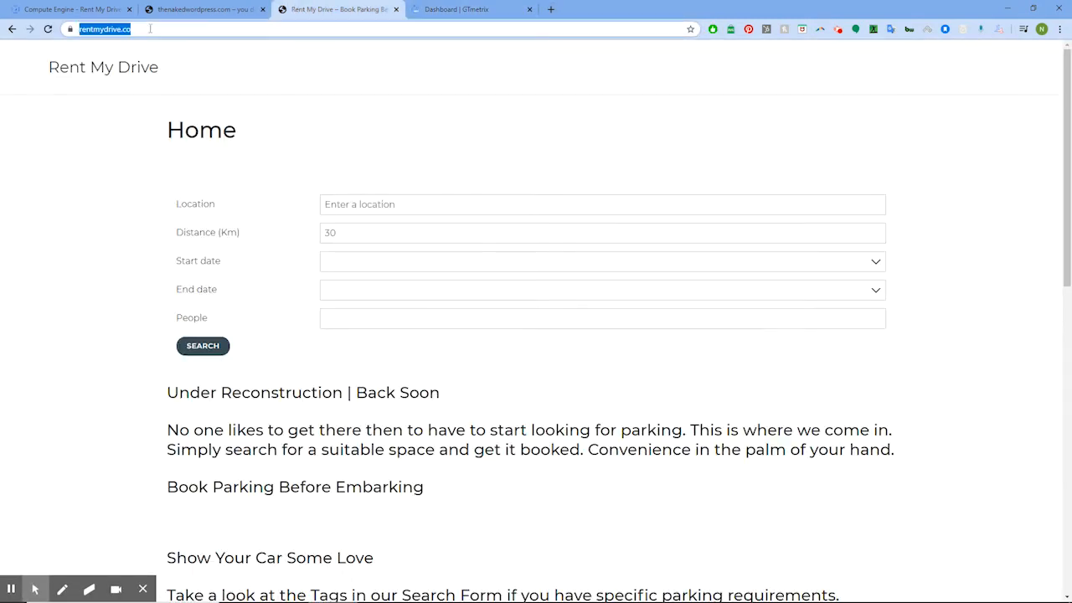
{"action": "right_click", "coordinate": [112, 29]}
{"action": "left_click", "coordinate": [132, 87]}
{"action": "left_click", "coordinate": [448, 9]}
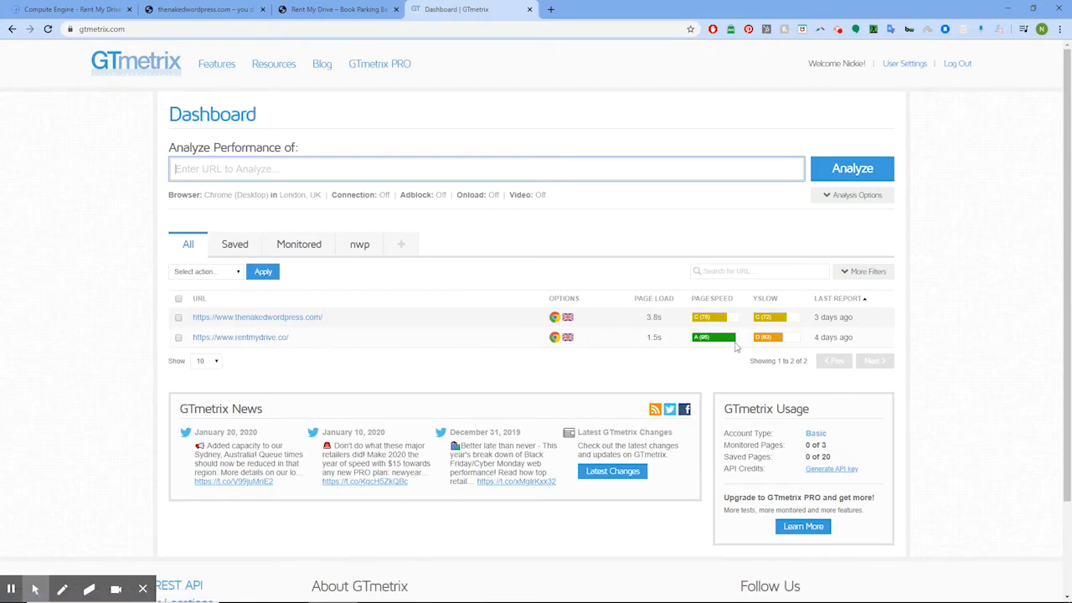
{"action": "left_click", "coordinate": [606, 173]}
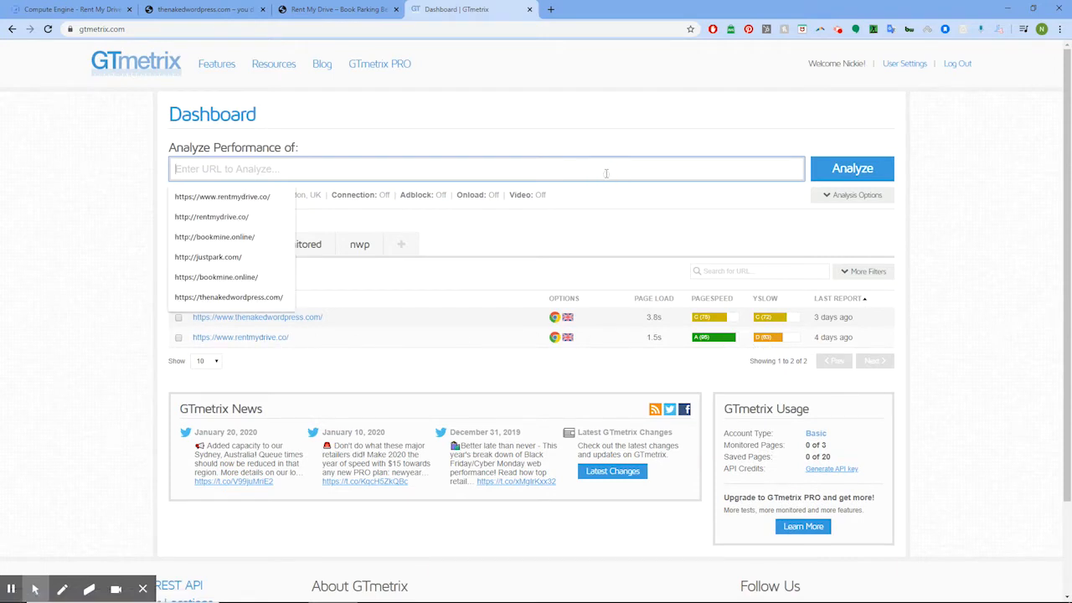
{"action": "left_click", "coordinate": [259, 198]}
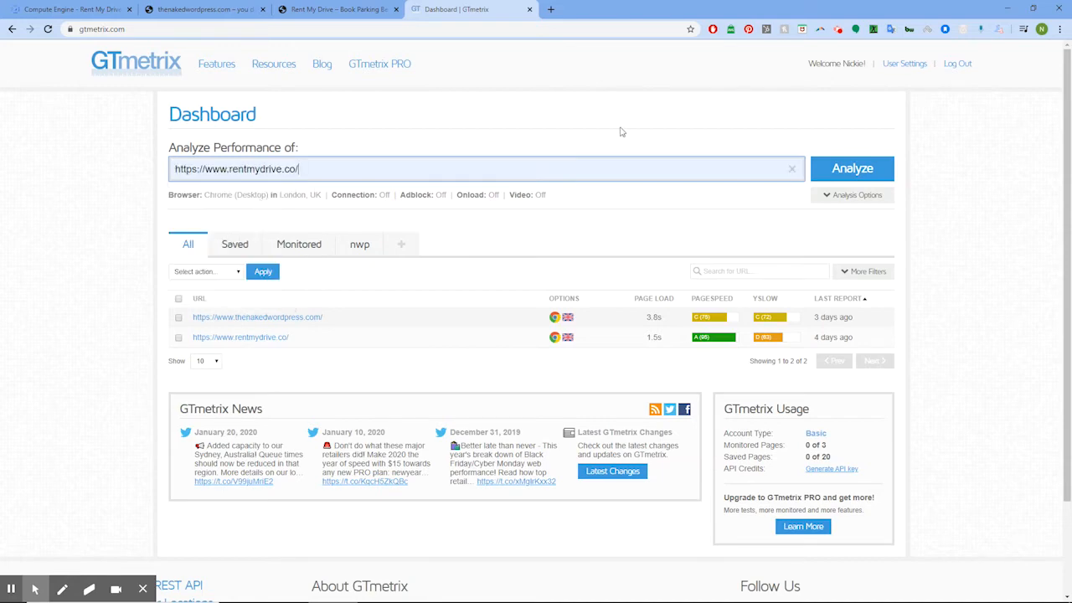
{"action": "left_click", "coordinate": [847, 168]}
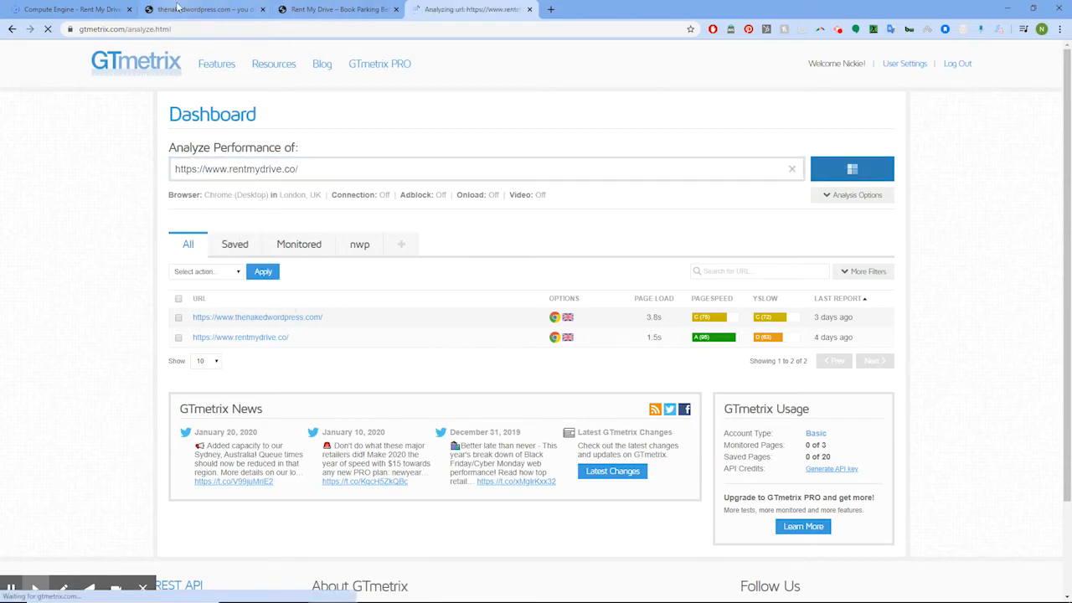
Check the snapshot's status in the Cloud console and review the PageSpeed recommendations in the GTmetrix report for the site.
{"action": "left_click", "coordinate": [71, 8]}
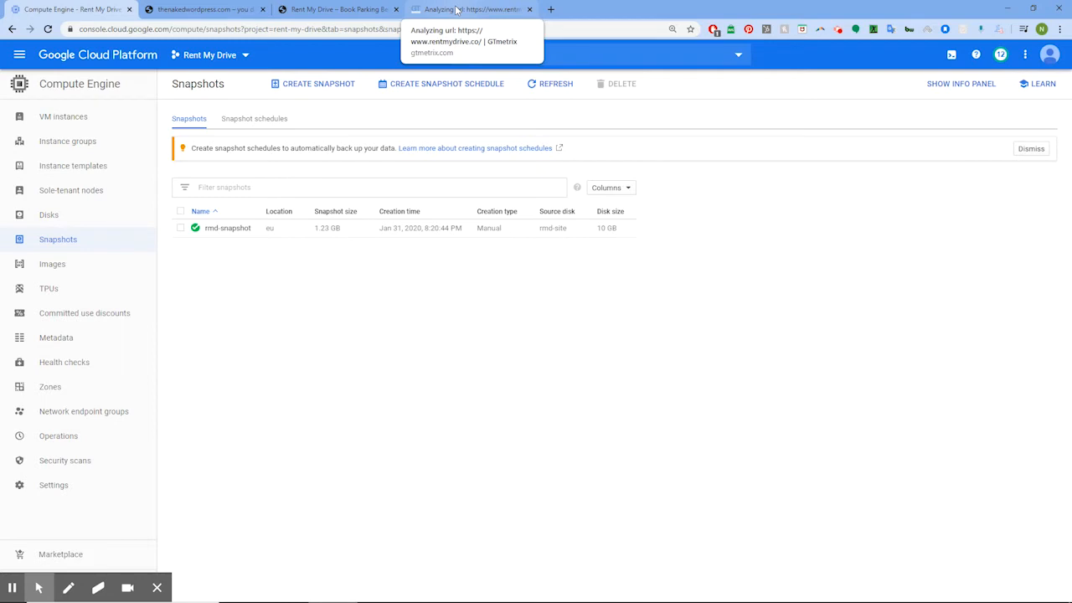
{"action": "left_click", "coordinate": [156, 588]}
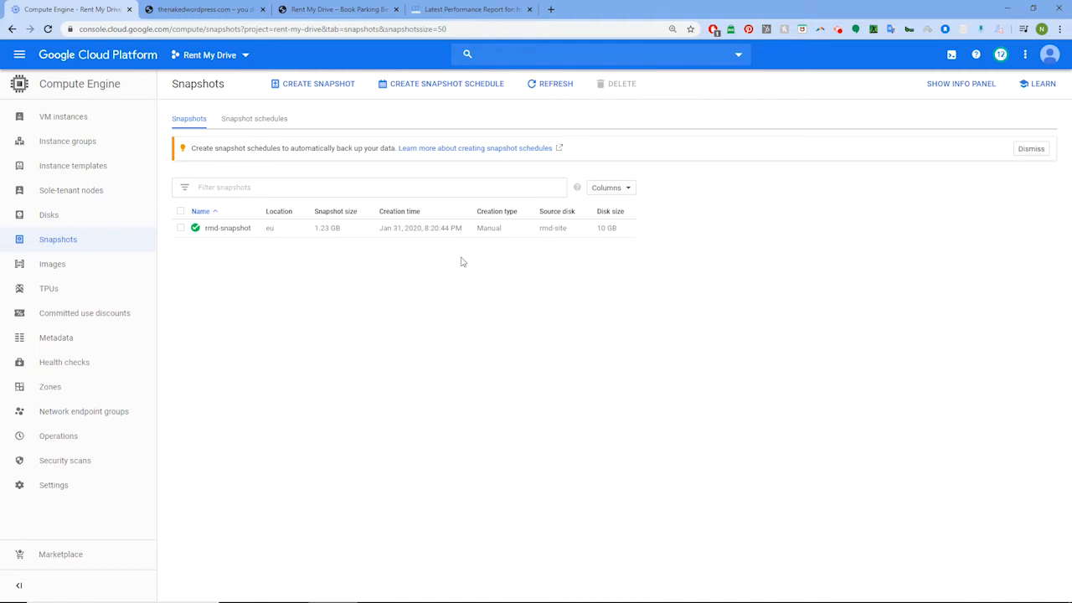
{"action": "left_click", "coordinate": [469, 10]}
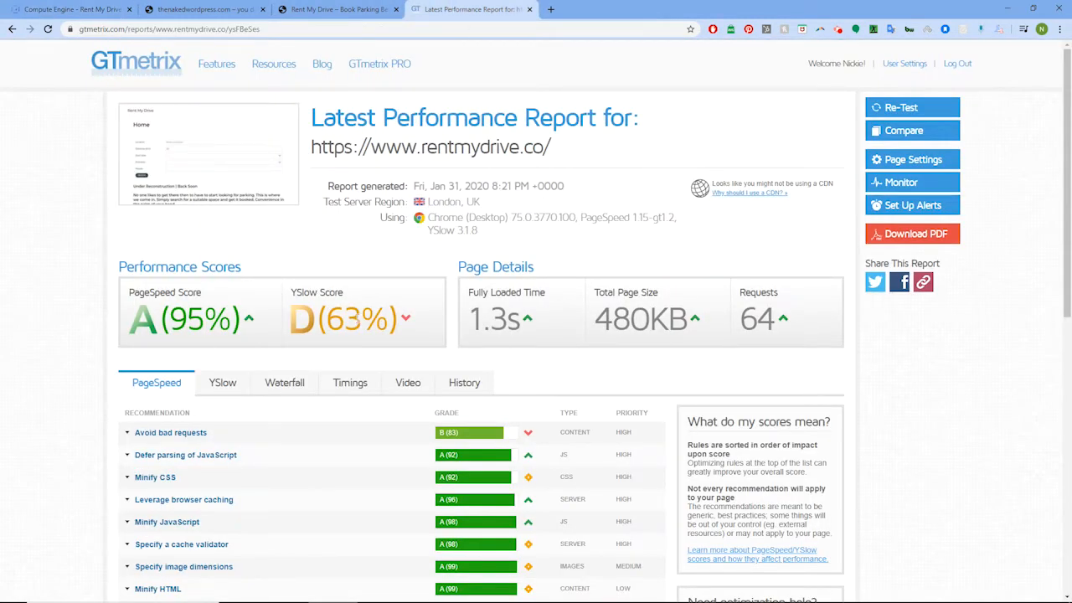
{"action": "scroll", "coordinate": [357, 318], "scroll_direction": "down", "scroll_amount": 1}
{"action": "scroll", "coordinate": [356, 319], "scroll_direction": "down", "scroll_amount": 6}
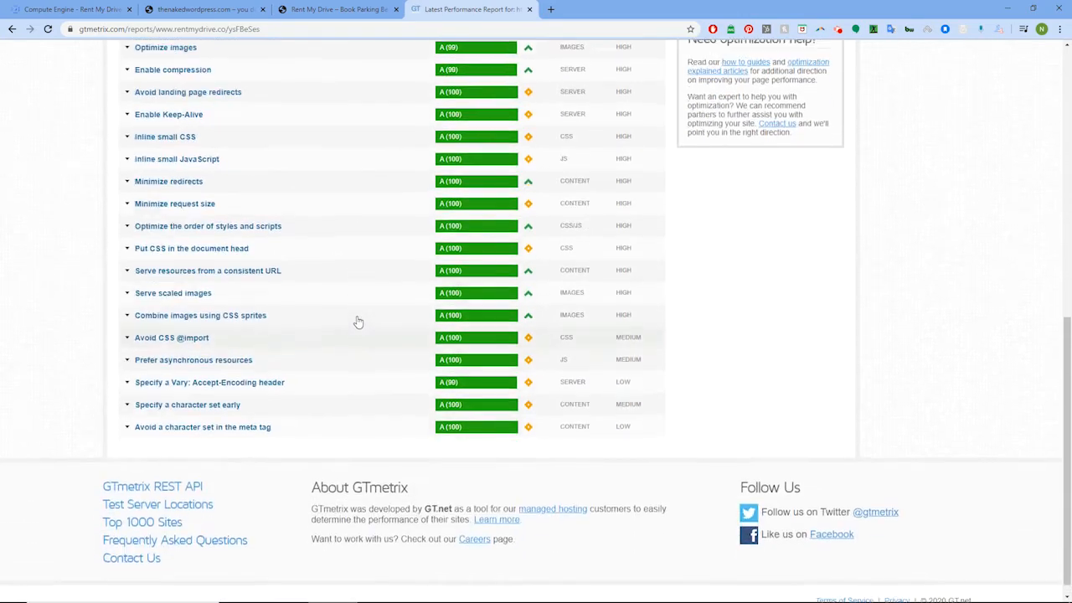
{"action": "scroll", "coordinate": [359, 319], "scroll_direction": "up", "scroll_amount": 4}
{"action": "scroll", "coordinate": [359, 319], "scroll_direction": "up", "scroll_amount": 3}
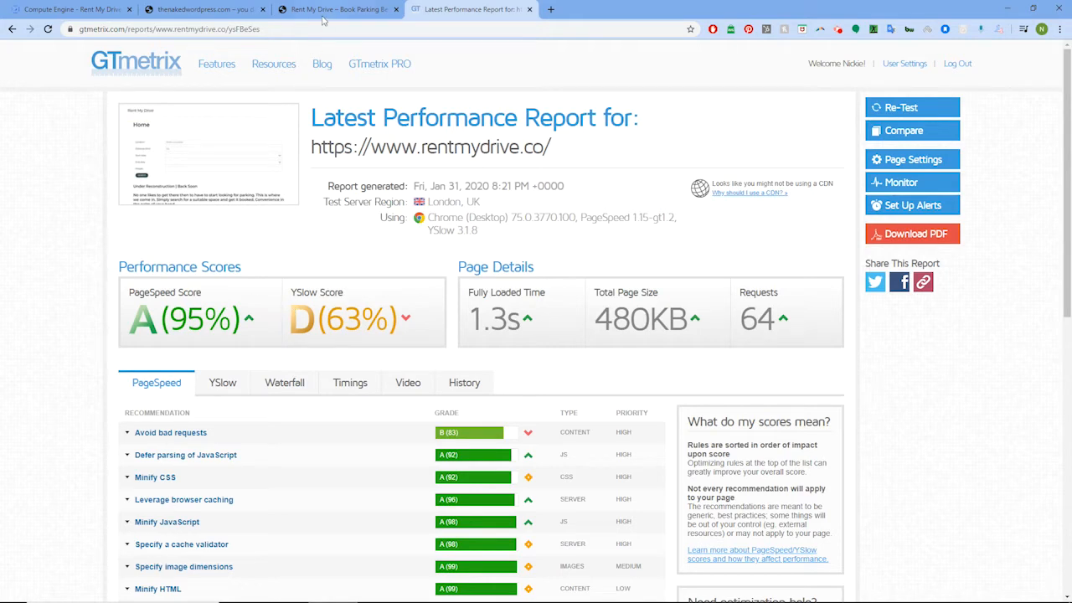
Delete the rmd-site VM instance together with its boot disk in Compute Engine.
{"action": "left_click", "coordinate": [92, 8]}
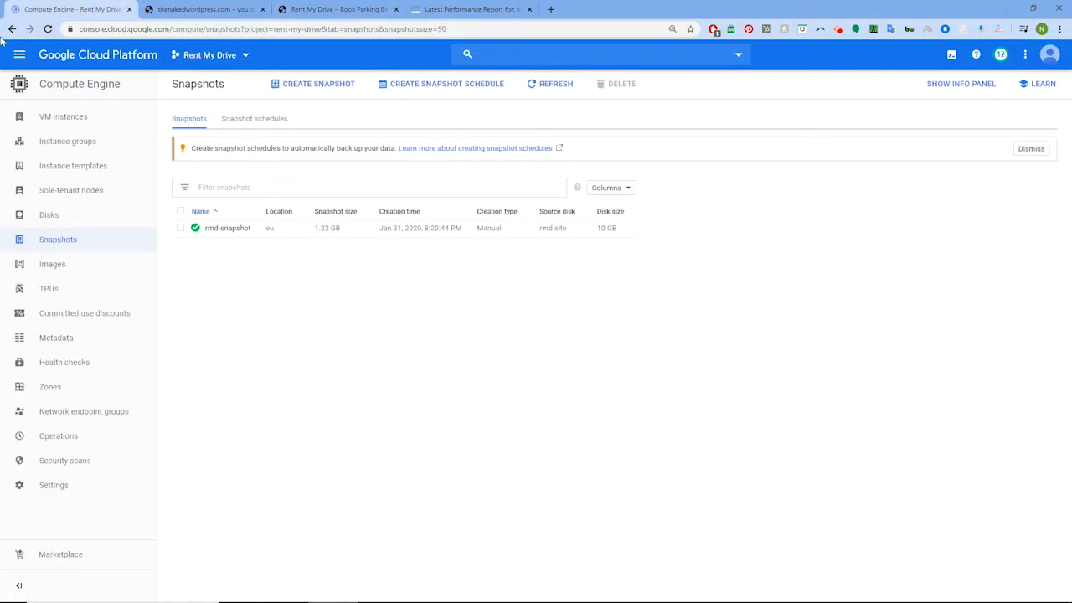
{"action": "left_click", "coordinate": [20, 55]}
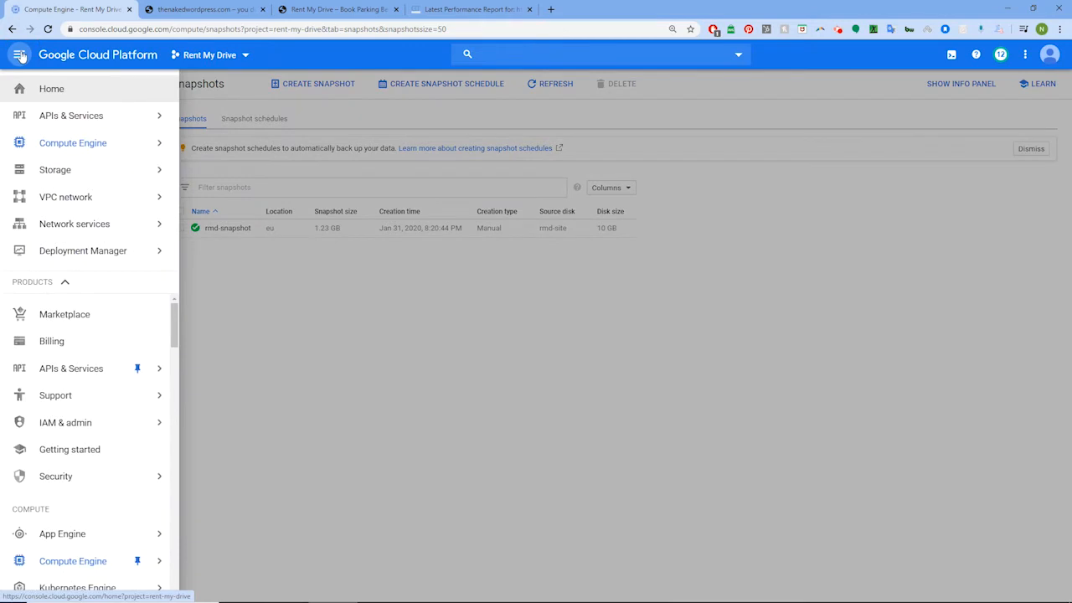
{"action": "mouse_move", "coordinate": [159, 142]}
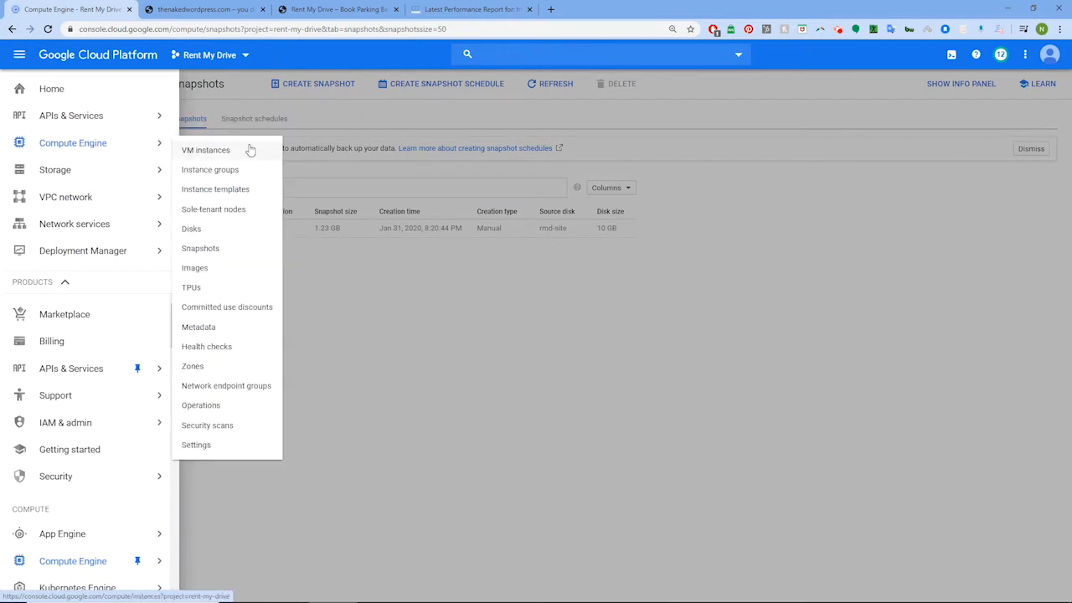
{"action": "left_click", "coordinate": [194, 151]}
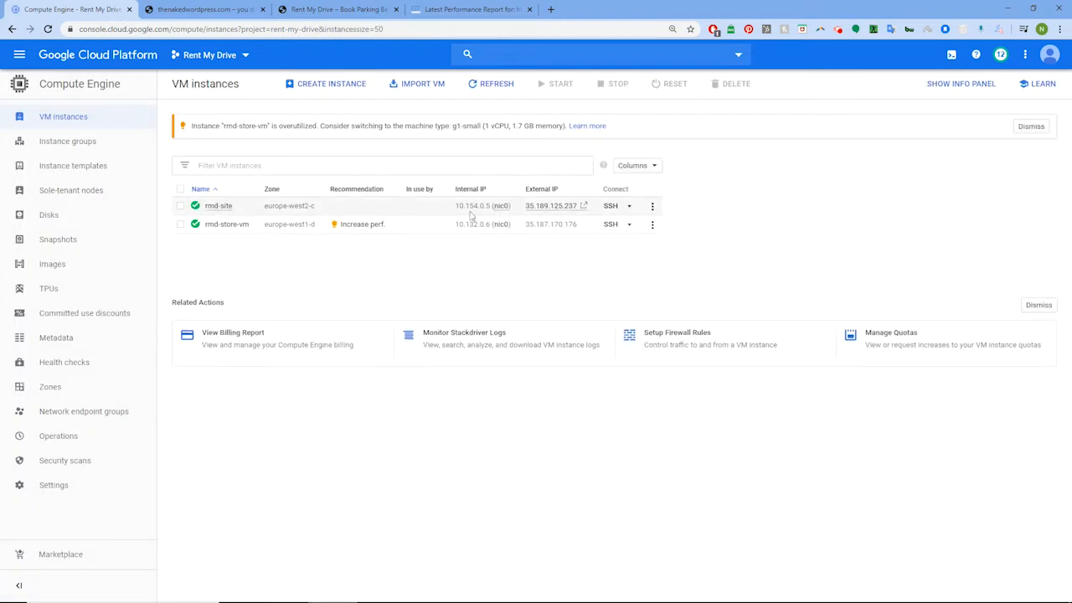
{"action": "left_click", "coordinate": [180, 208]}
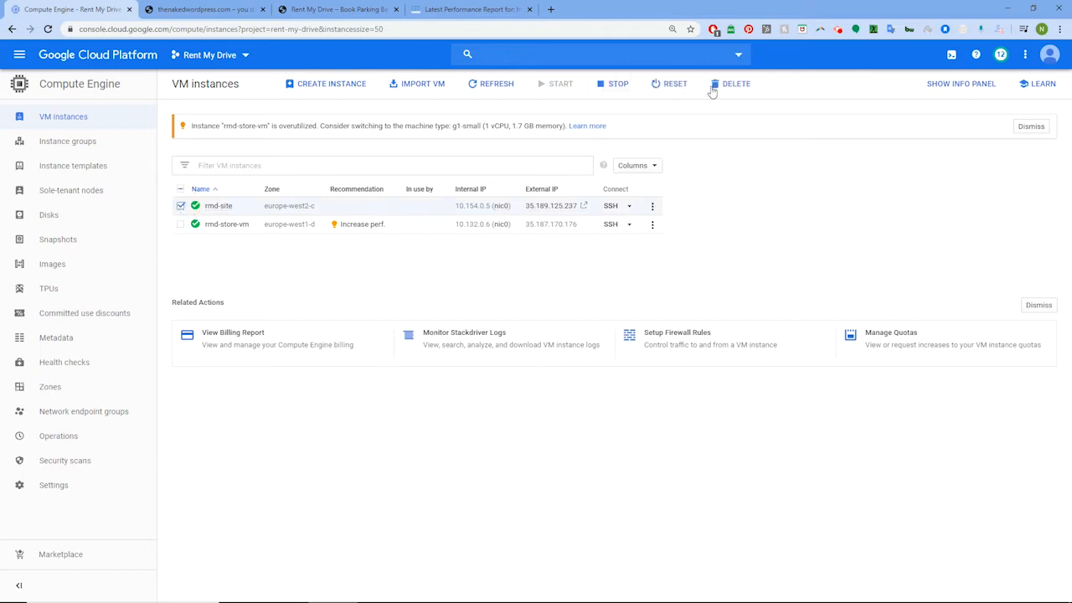
{"action": "left_click", "coordinate": [733, 86]}
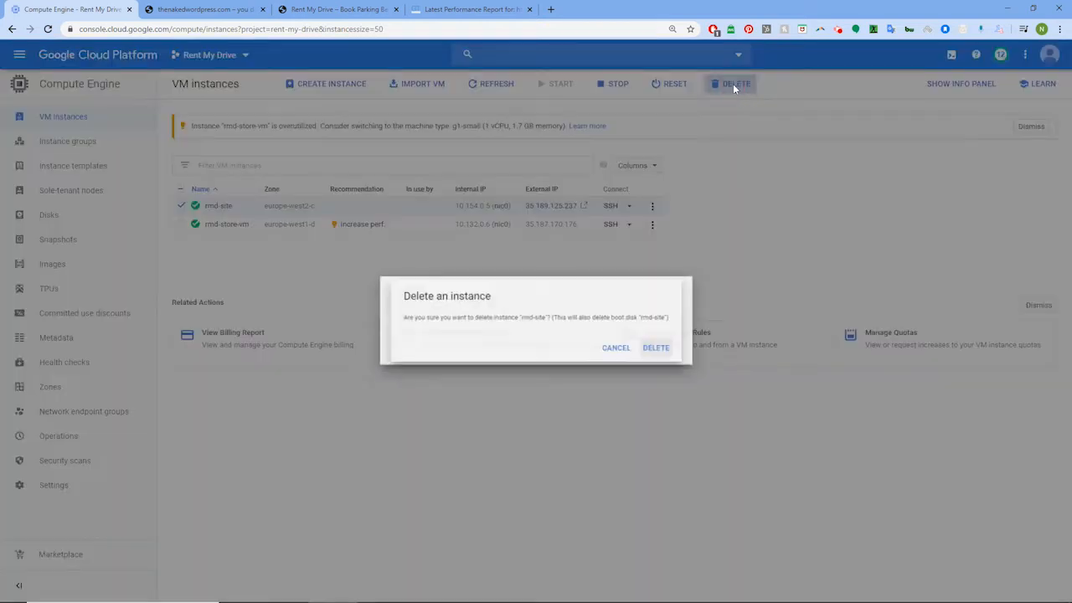
{"action": "left_click", "coordinate": [674, 353]}
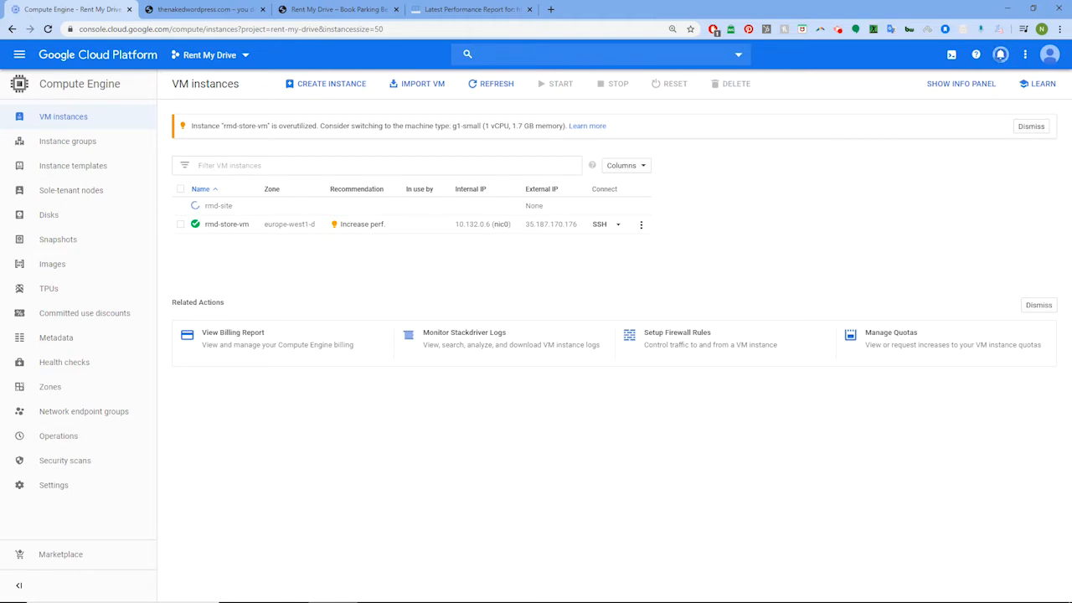
Switch to FileZilla to view the site's files in /var/www/html, and minimise its window again.
{"action": "left_click_drag", "start_coordinate": [1071, 77], "coordinate": [527, 31]}
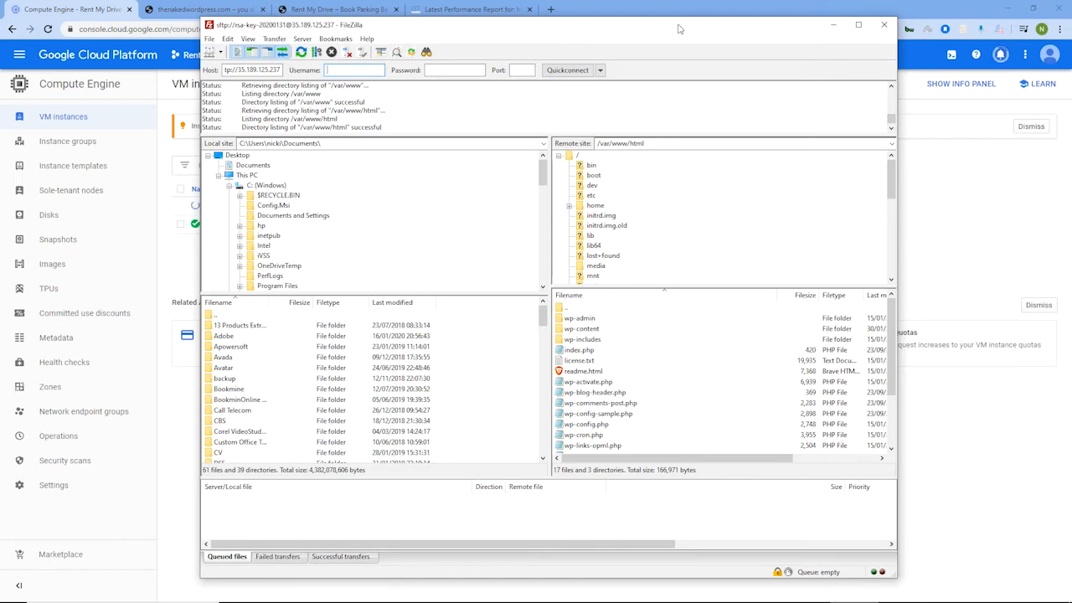
{"action": "left_click", "coordinate": [833, 24]}
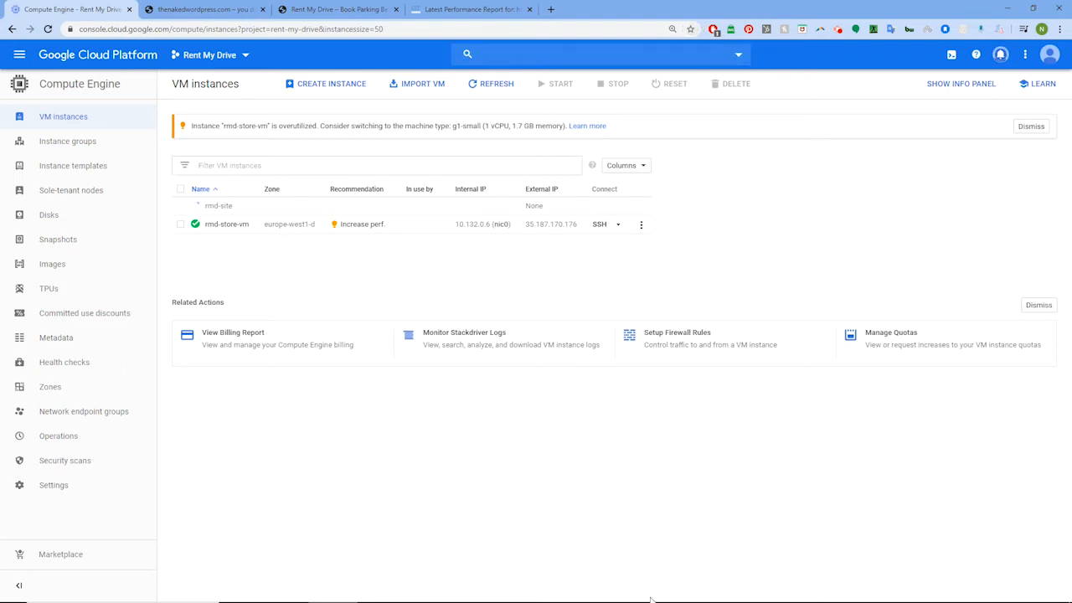
{"action": "mouse_move", "coordinate": [663, 600]}
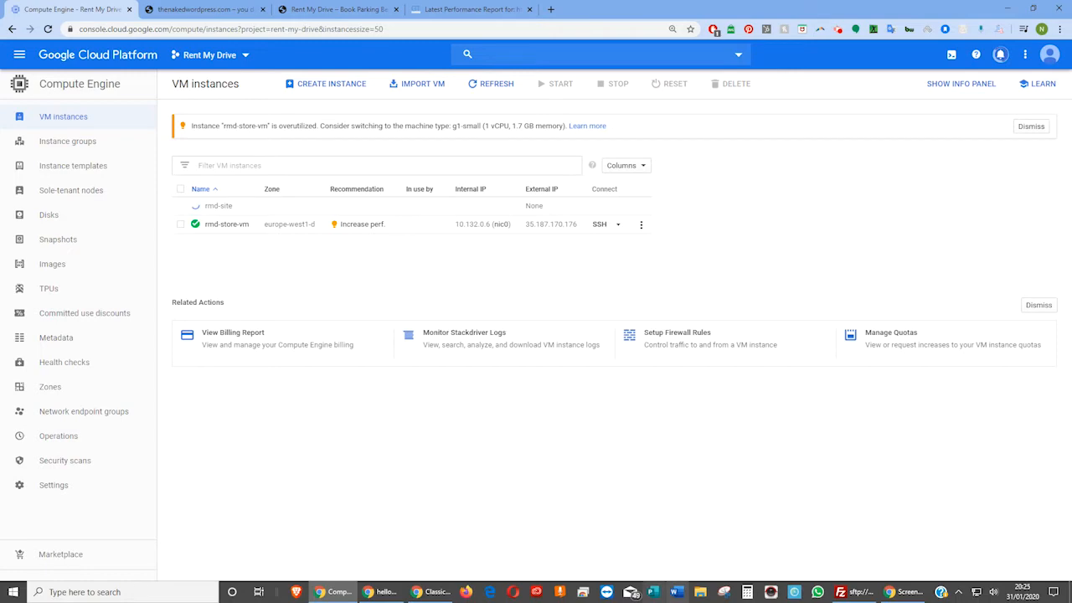
{"action": "left_click", "coordinate": [855, 592]}
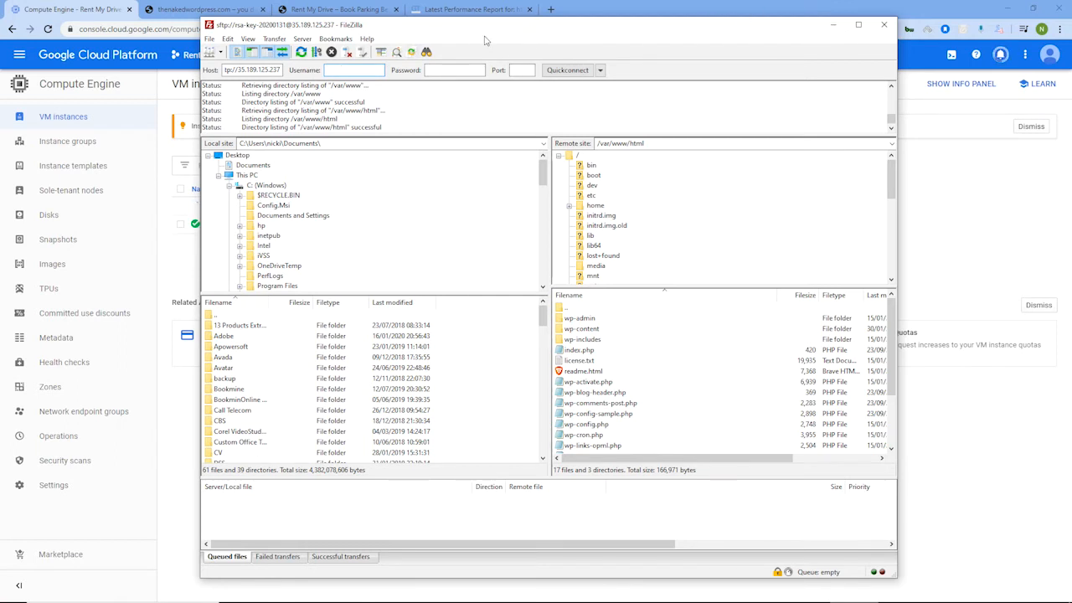
{"action": "left_click", "coordinate": [833, 24]}
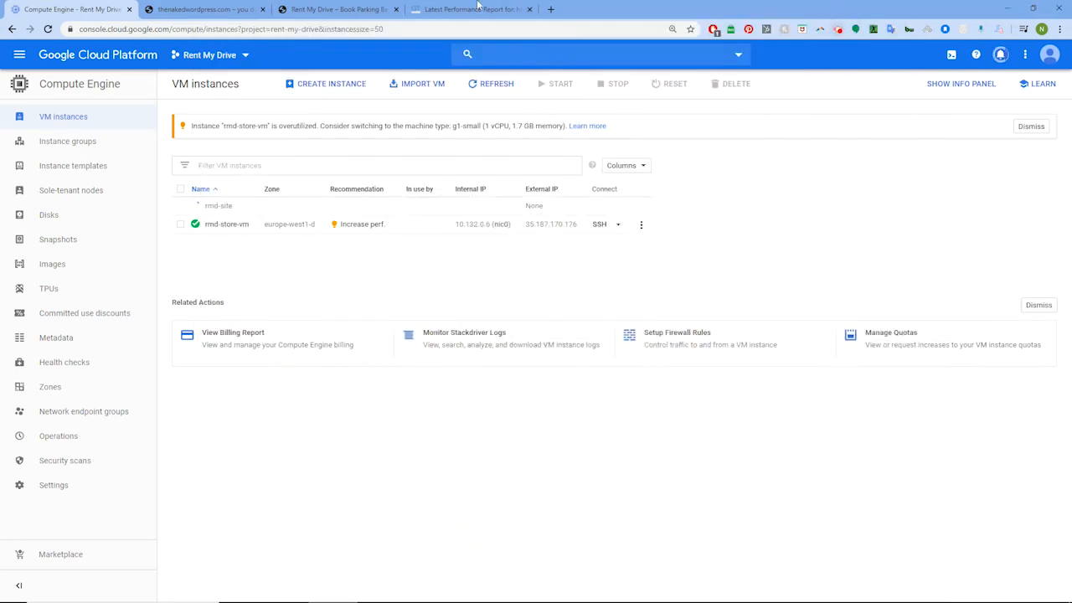
Search the web for "putty key" in a new tab, open the ssh.com PuTTYgen for Windows article and decline its cookies.
{"action": "left_click", "coordinate": [550, 10]}
{"action": "type", "text": "putty "}
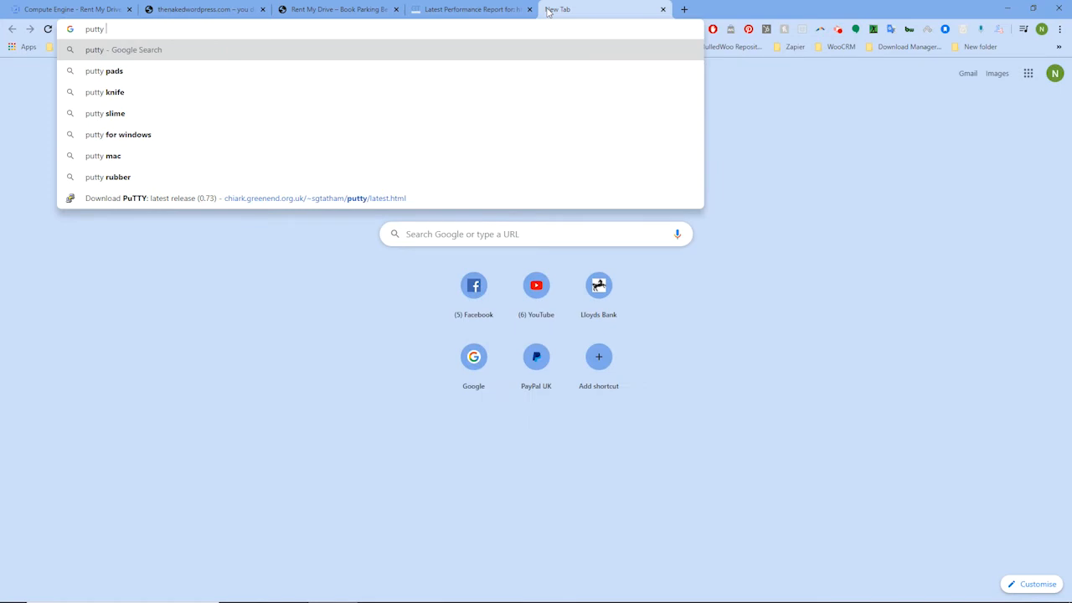
{"action": "type", "text": "key"}
{"action": "key", "text": "Return"}
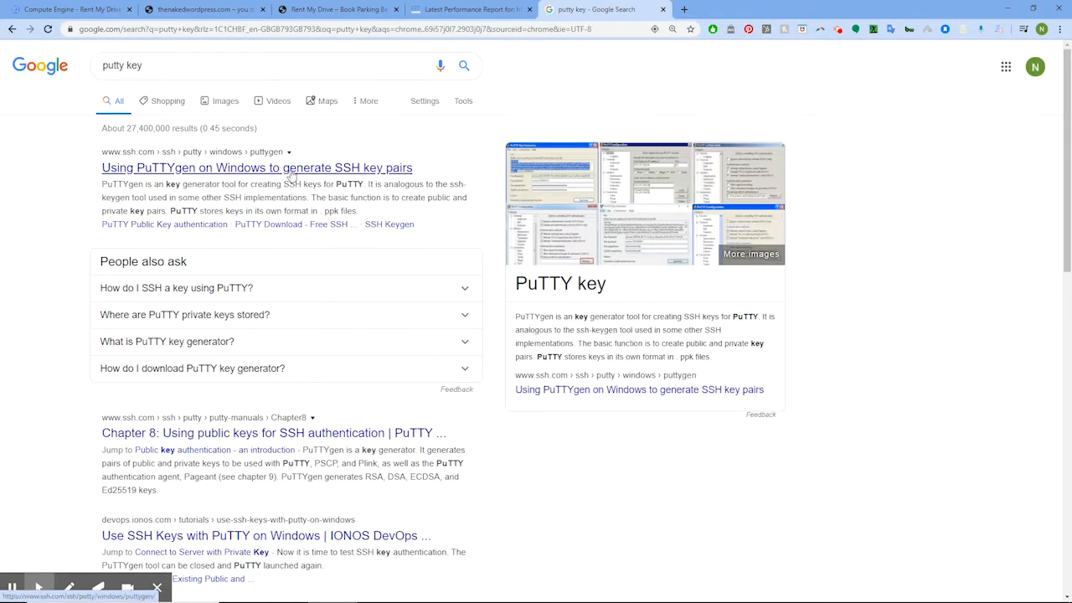
{"action": "left_click", "coordinate": [213, 170]}
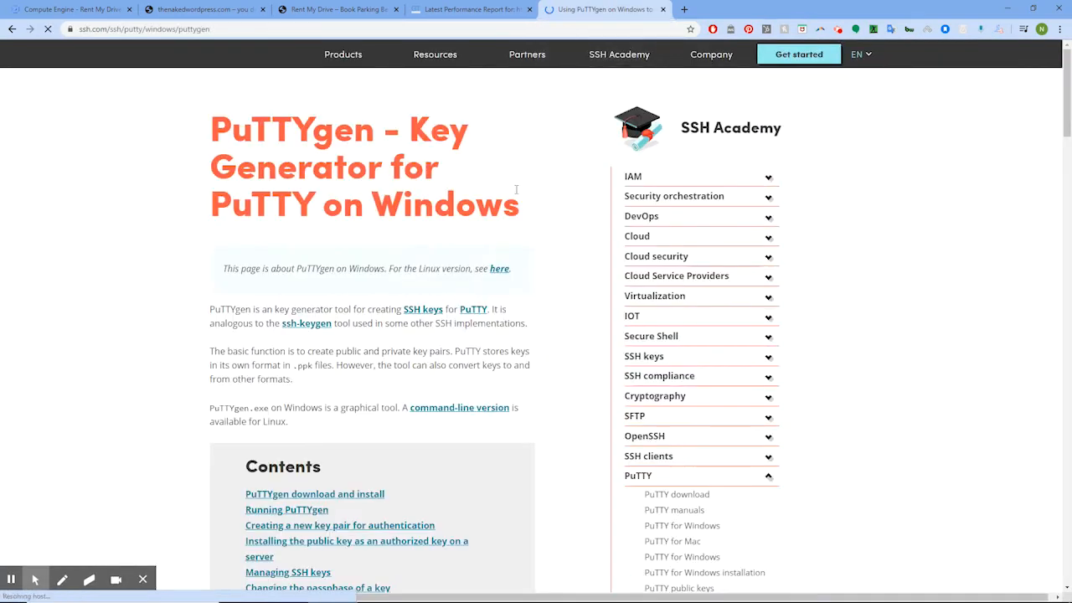
{"action": "scroll", "coordinate": [461, 226], "scroll_direction": "down", "scroll_amount": 2}
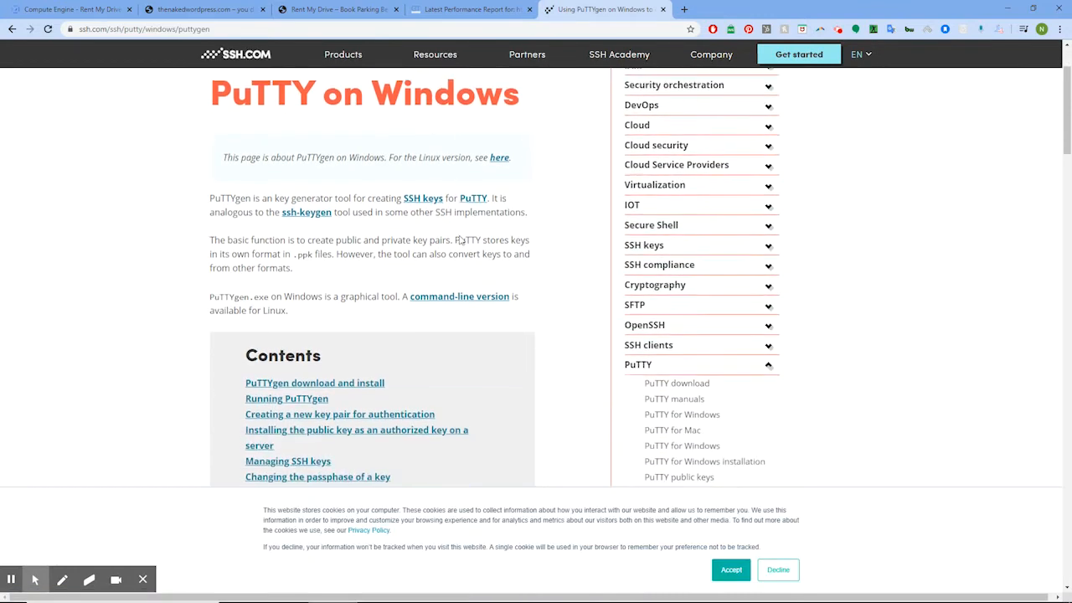
{"action": "scroll", "coordinate": [461, 235], "scroll_direction": "up", "scroll_amount": 2}
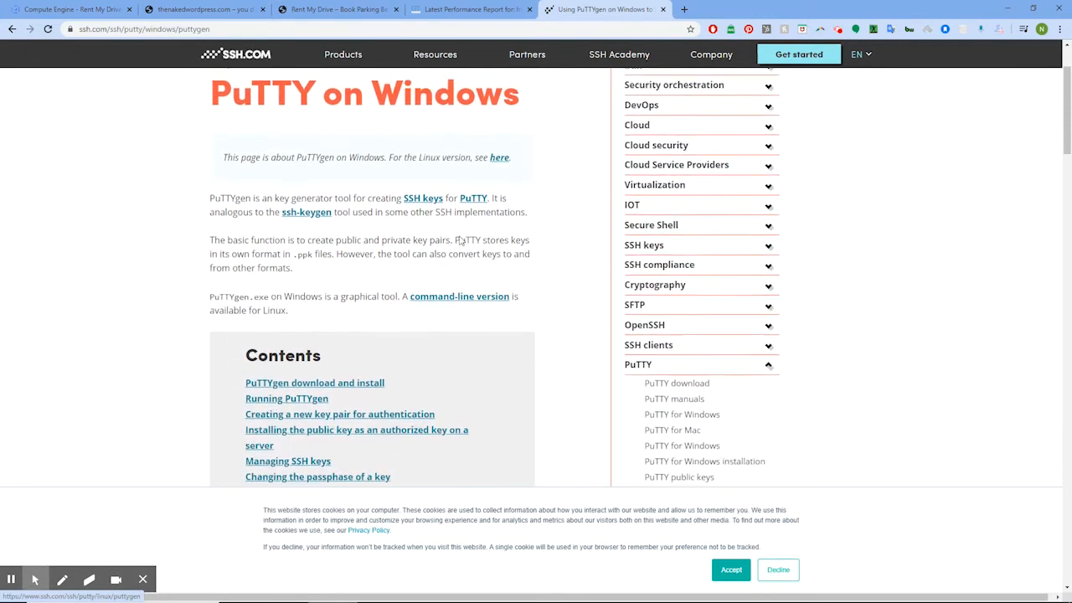
{"action": "left_click", "coordinate": [778, 569]}
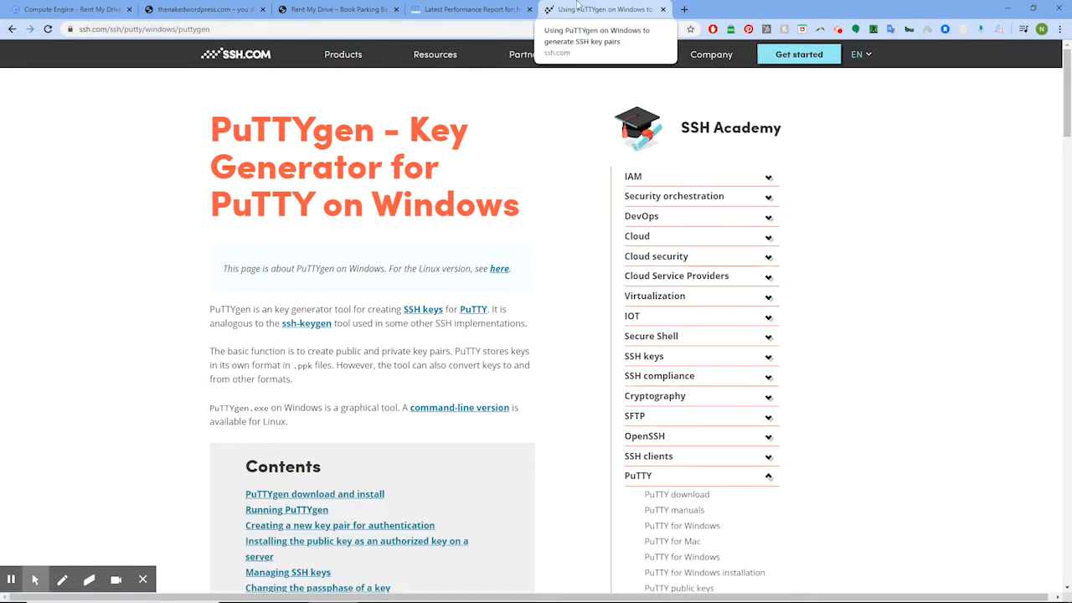
Open the PuTTY download page on ssh.com and review the Windows installation packages and setup instructions.
{"action": "left_click", "coordinate": [694, 500]}
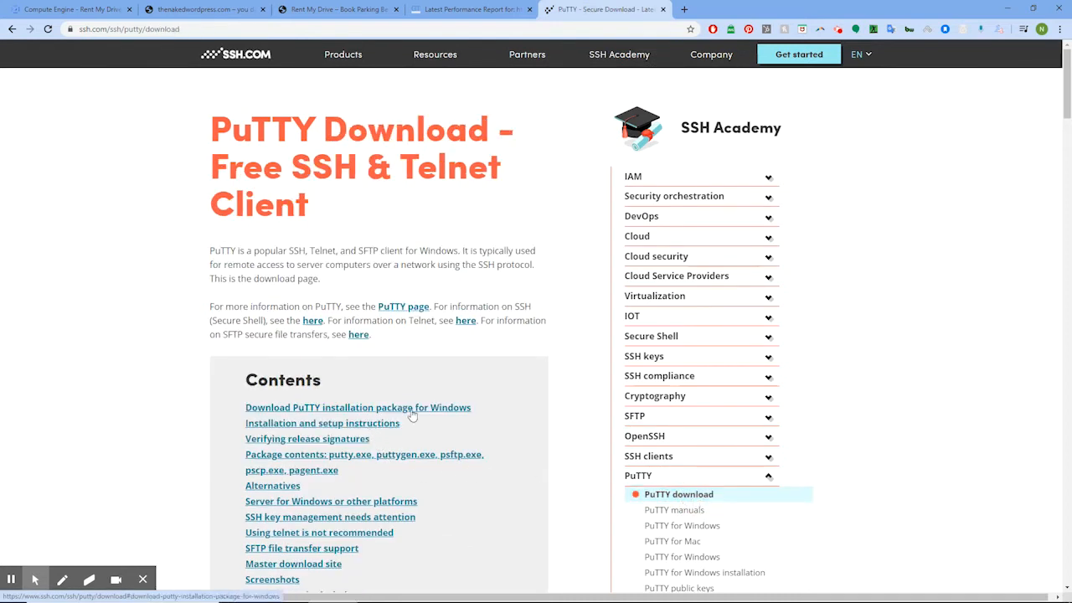
{"action": "scroll", "coordinate": [381, 409], "scroll_direction": "down", "scroll_amount": 1}
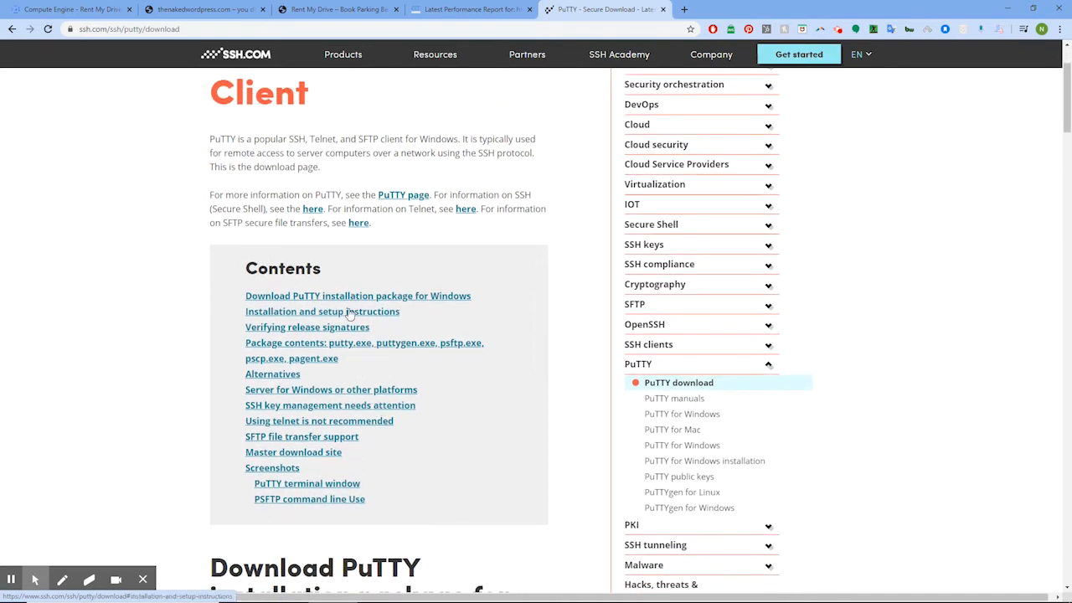
{"action": "scroll", "coordinate": [424, 407], "scroll_direction": "down", "scroll_amount": 7}
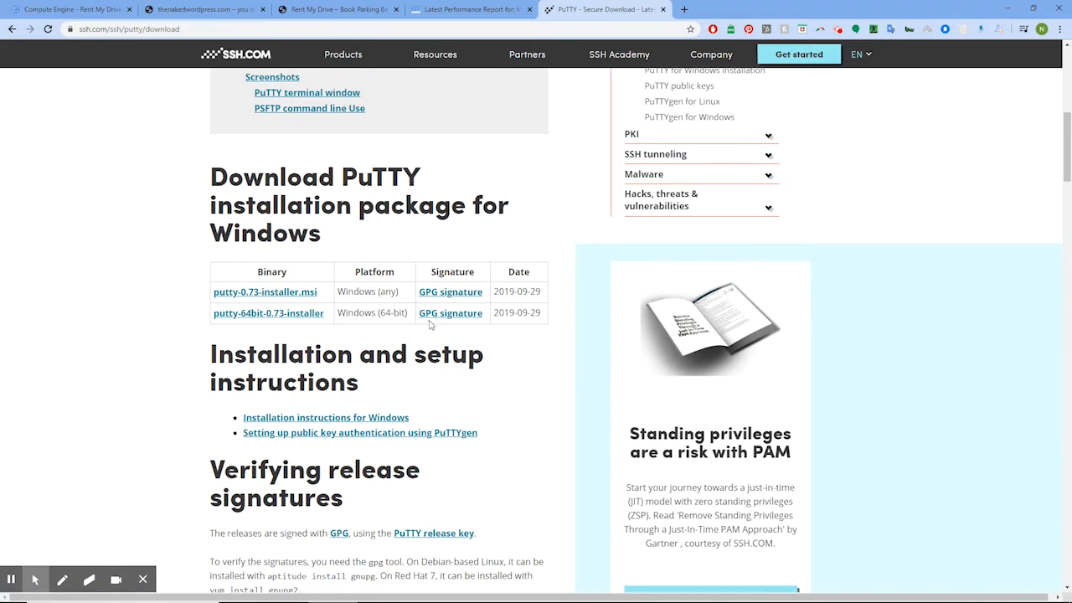
{"action": "scroll", "coordinate": [431, 326], "scroll_direction": "down", "scroll_amount": 3}
{"action": "scroll", "coordinate": [355, 354], "scroll_direction": "down", "scroll_amount": 2}
{"action": "scroll", "coordinate": [353, 355], "scroll_direction": "up", "scroll_amount": 5}
Return to the Google Cloud console and view the VPC network's external IP addresses.
{"action": "left_click", "coordinate": [80, 9]}
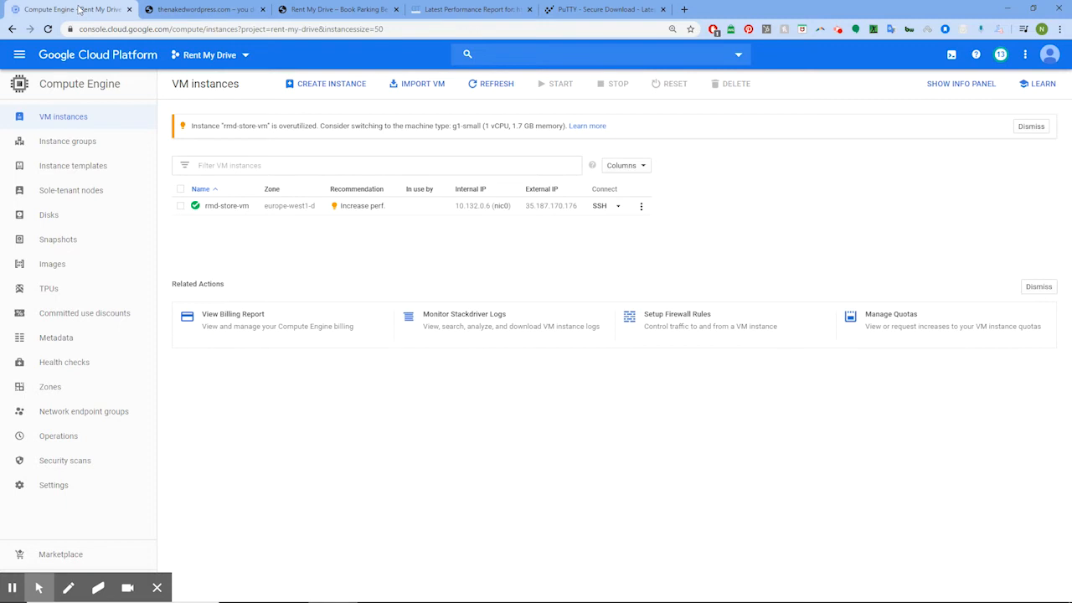
{"action": "left_click", "coordinate": [157, 588]}
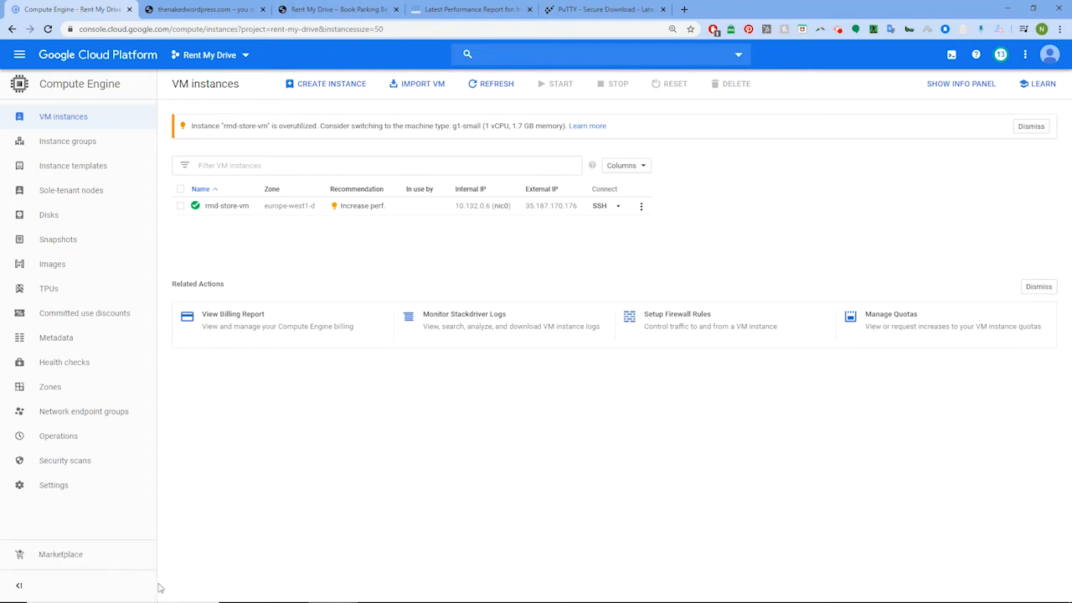
{"action": "left_click", "coordinate": [20, 55]}
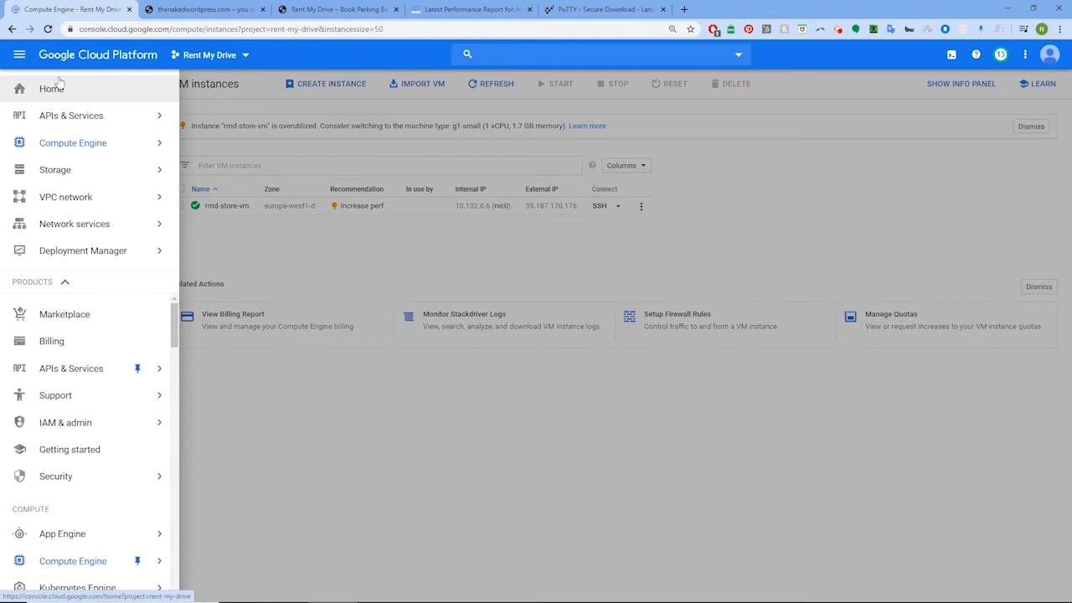
{"action": "mouse_move", "coordinate": [88, 200]}
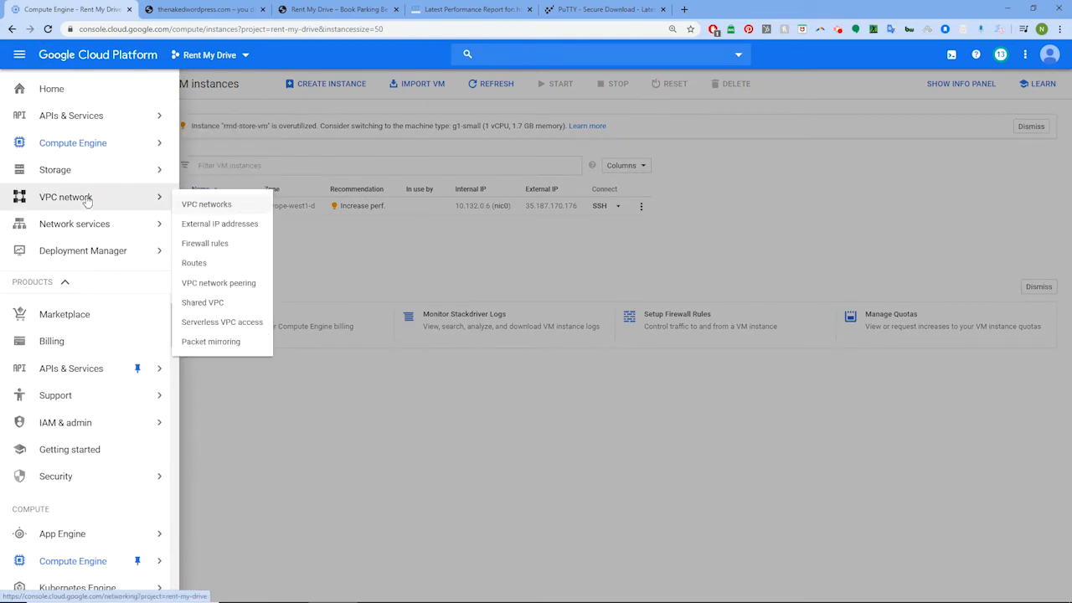
{"action": "left_click", "coordinate": [232, 228]}
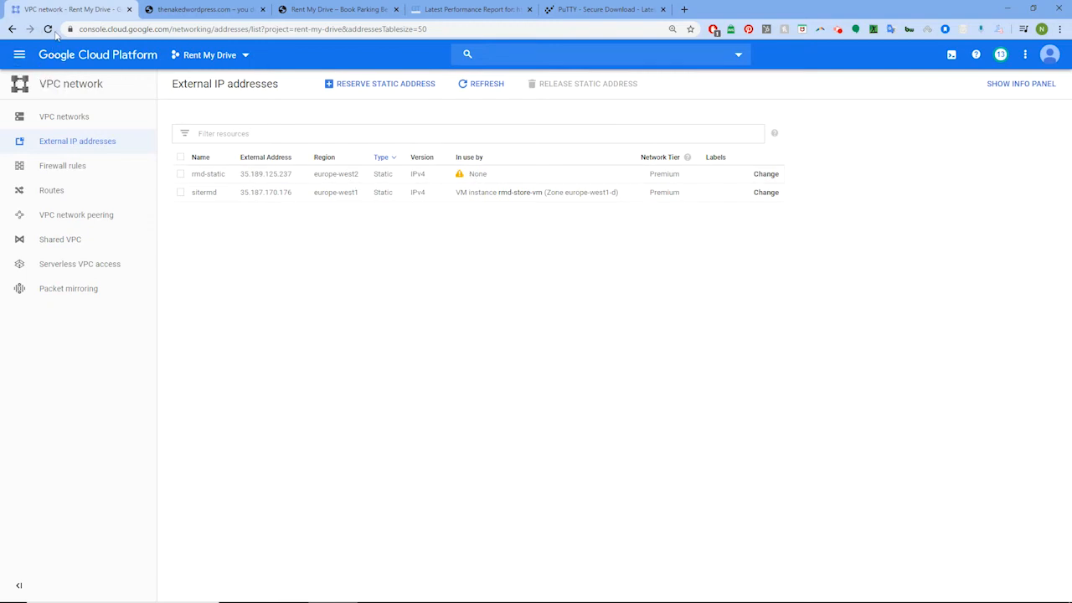
Open the list of Compute Engine snapshots.
{"action": "left_click", "coordinate": [19, 55]}
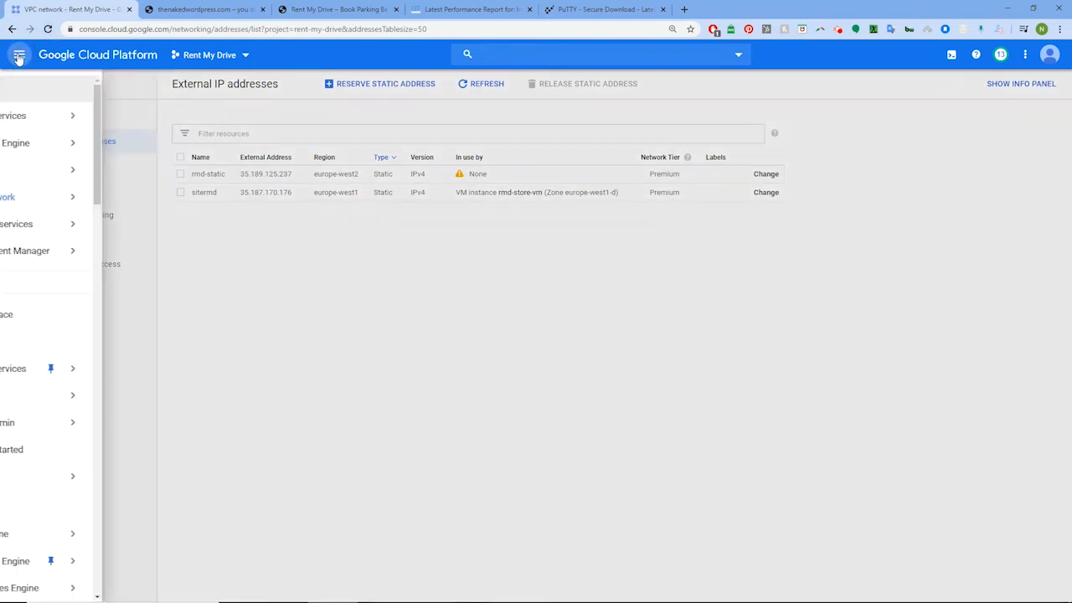
{"action": "mouse_move", "coordinate": [90, 146]}
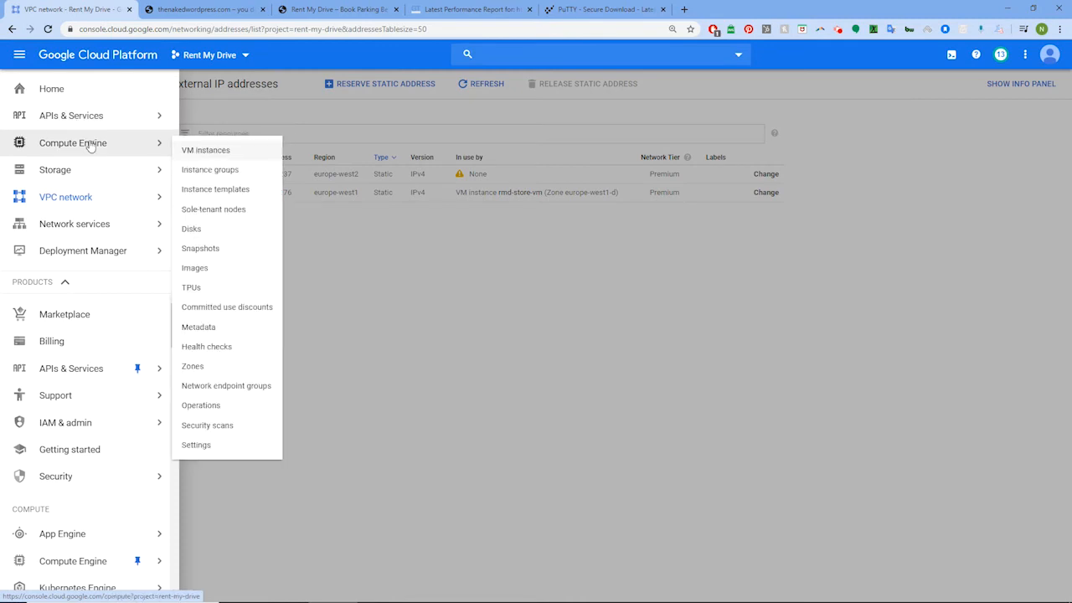
{"action": "left_click", "coordinate": [212, 249]}
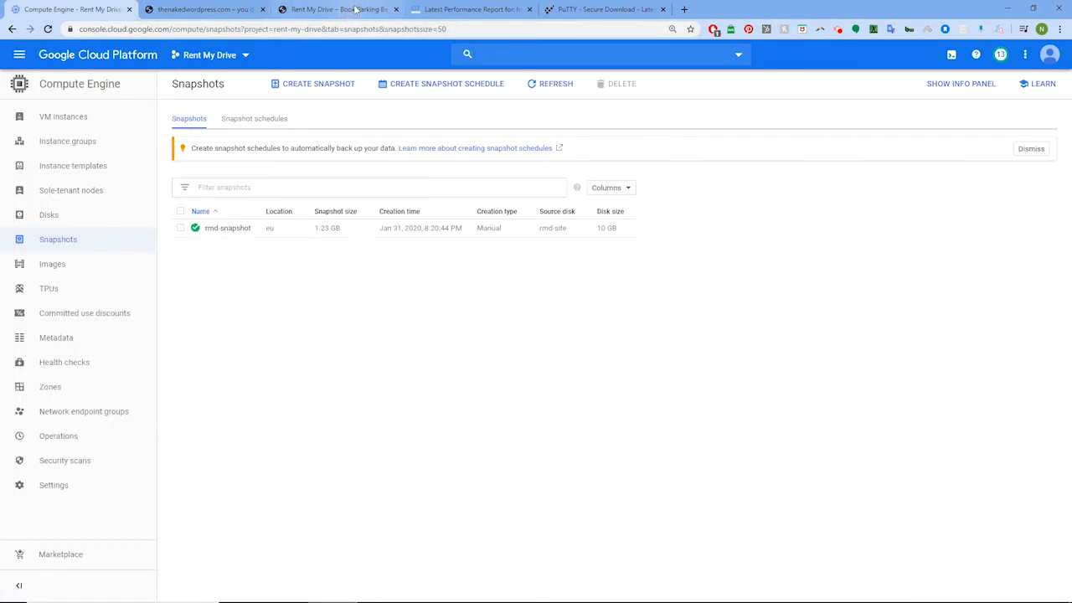
Close the Rent My Drive, GTmetrix and PuTTY download tabs and return to the Compute Engine snapshots.
{"action": "left_click", "coordinate": [353, 10]}
{"action": "left_click", "coordinate": [395, 9]}
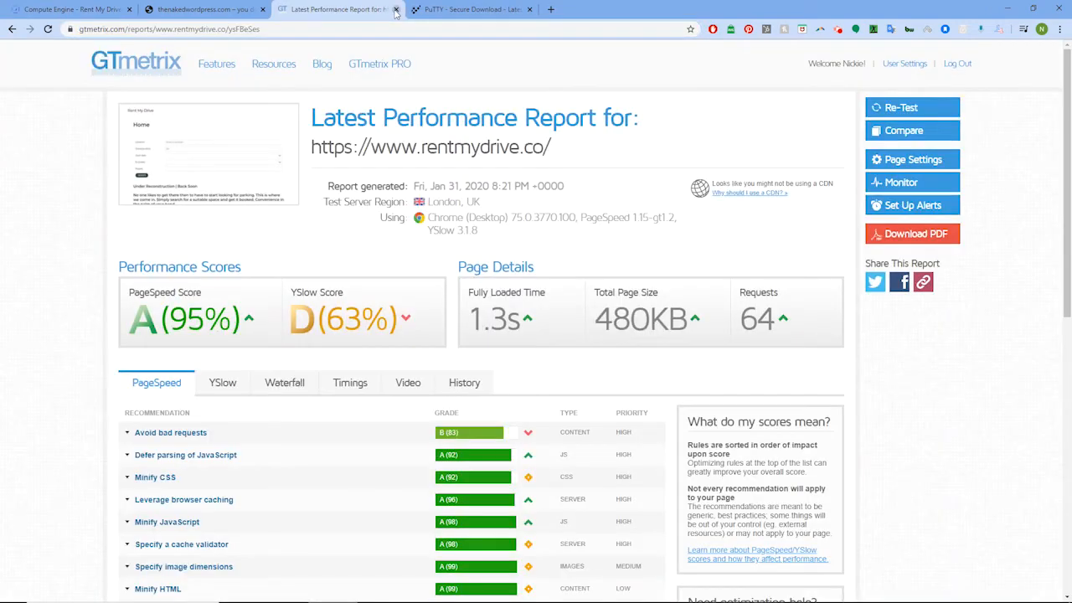
{"action": "left_click", "coordinate": [395, 9]}
{"action": "left_click", "coordinate": [395, 9]}
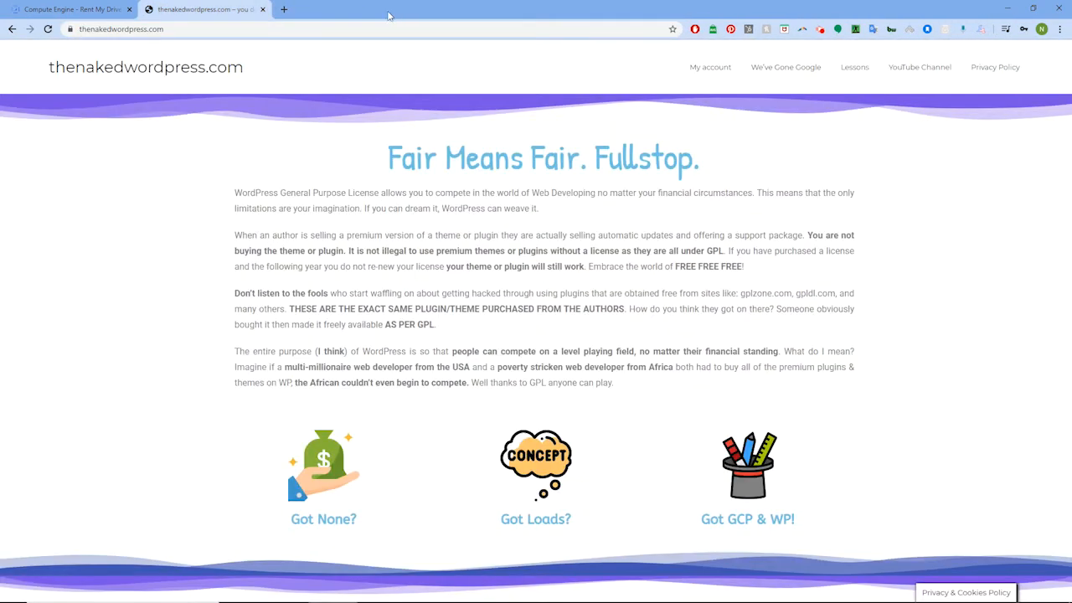
{"action": "left_click", "coordinate": [82, 10]}
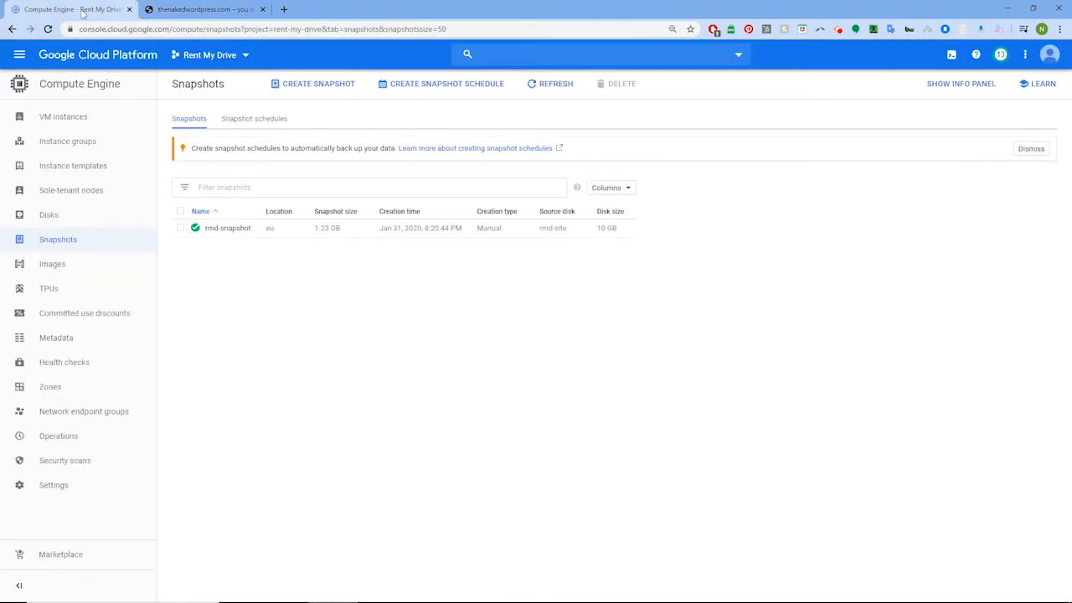
Start a new VM instance from rmd-snapshot, naming it rmd-recovered and setting its region to europe-west2 (London).
{"action": "left_click", "coordinate": [227, 229]}
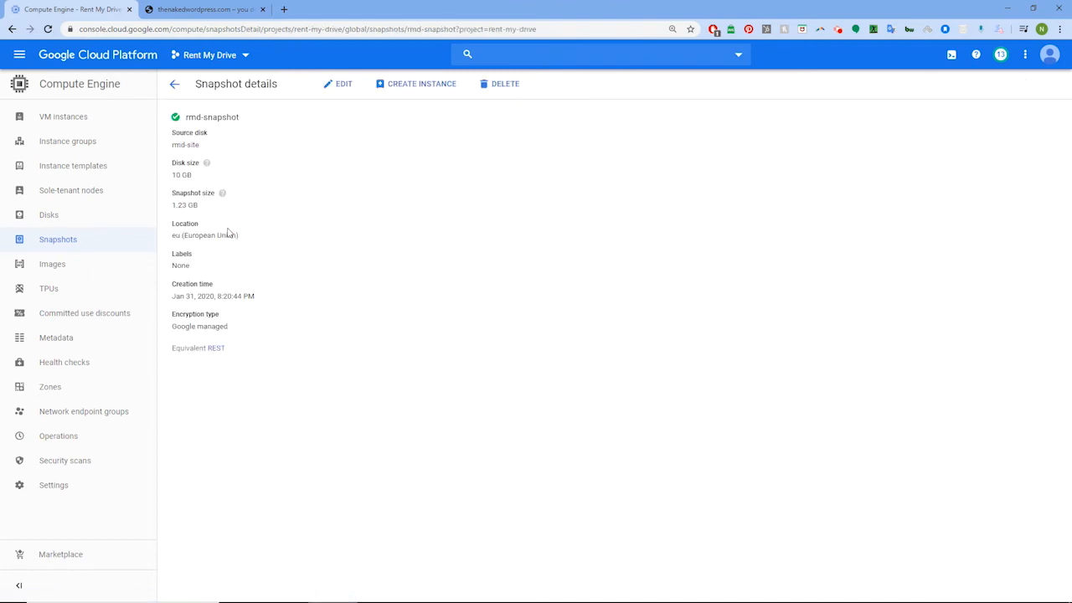
{"action": "left_click", "coordinate": [431, 86]}
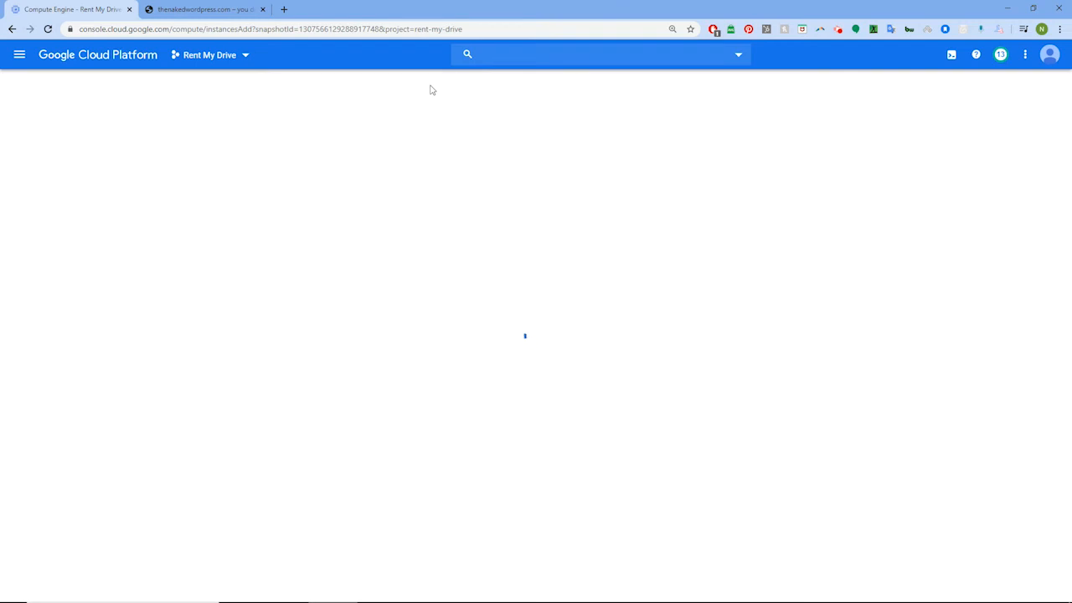
{"action": "triple_click", "coordinate": [251, 139]}
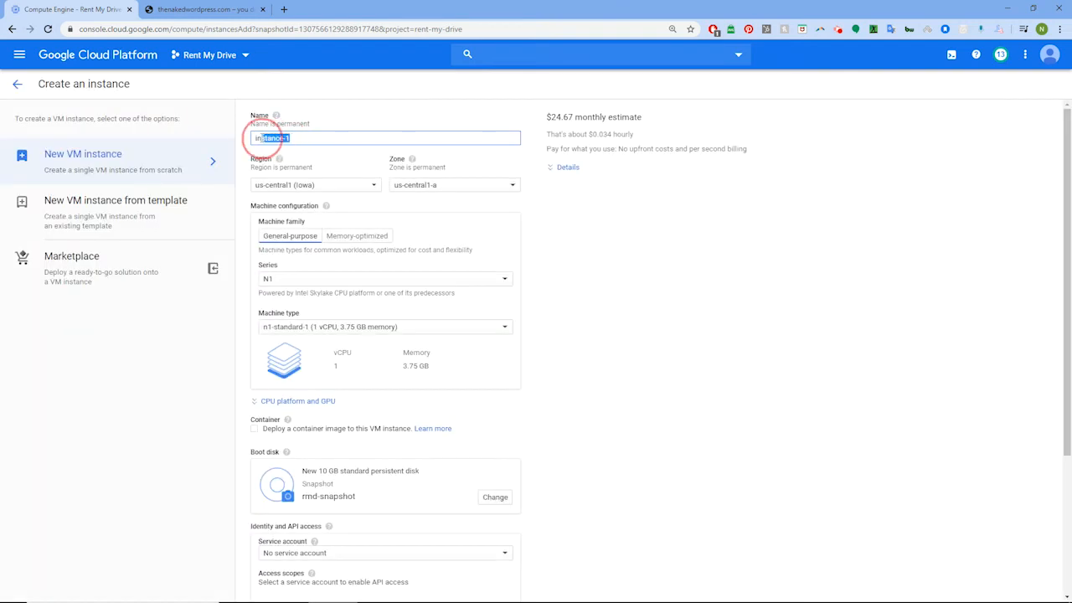
{"action": "type", "text": "r"}
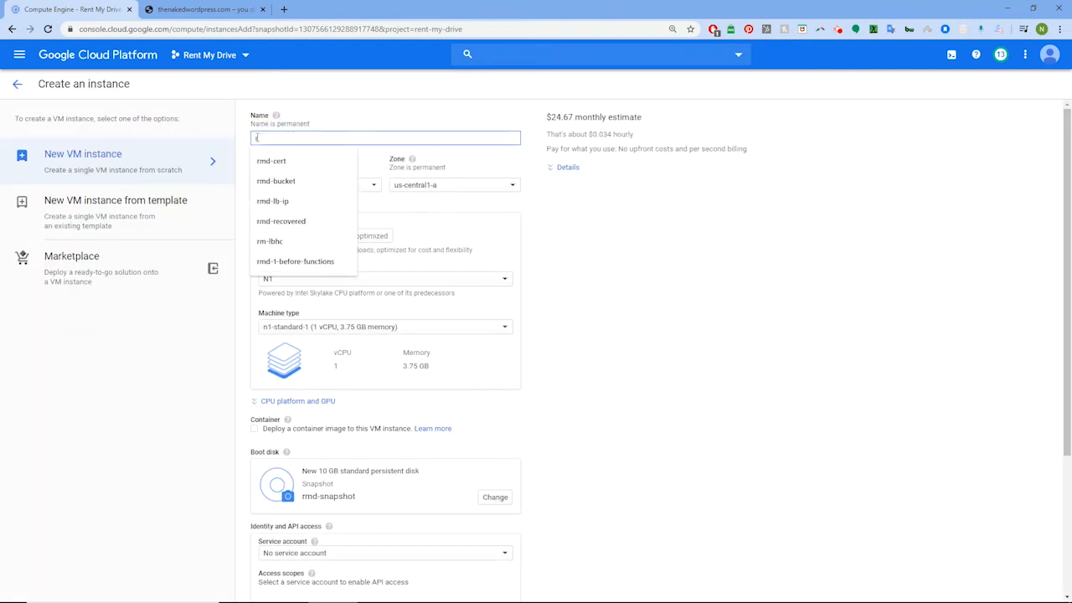
{"action": "type", "text": "md-rec"}
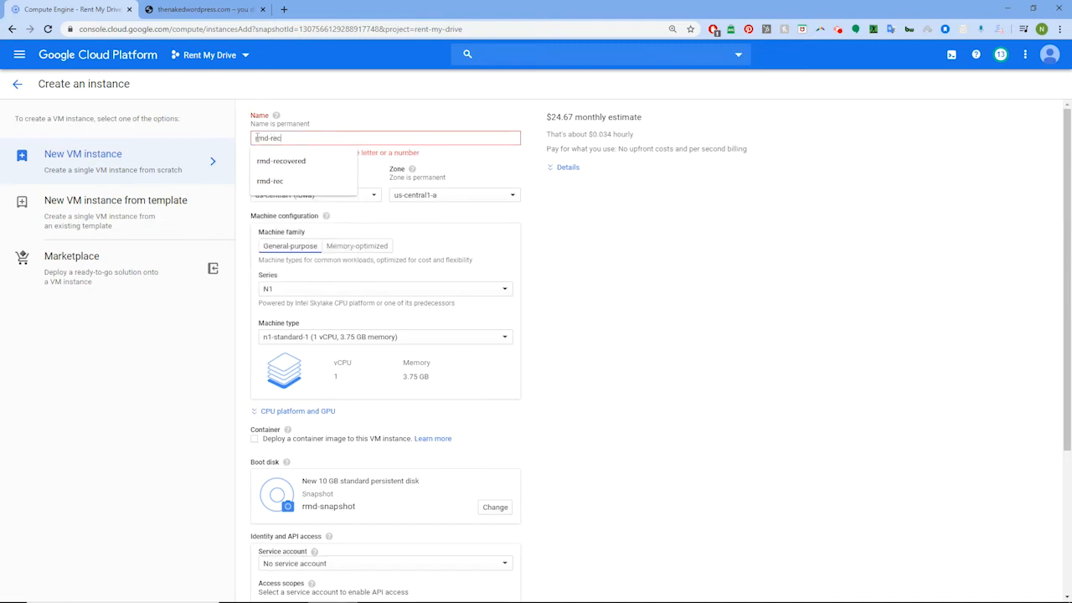
{"action": "type", "text": "overed"}
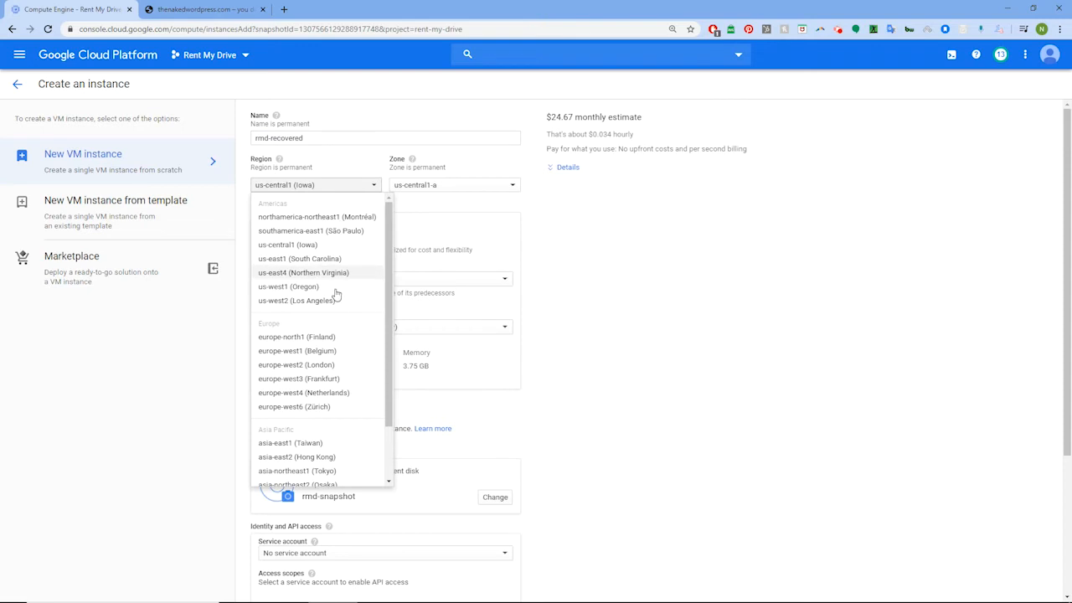
{"action": "left_click", "coordinate": [335, 365]}
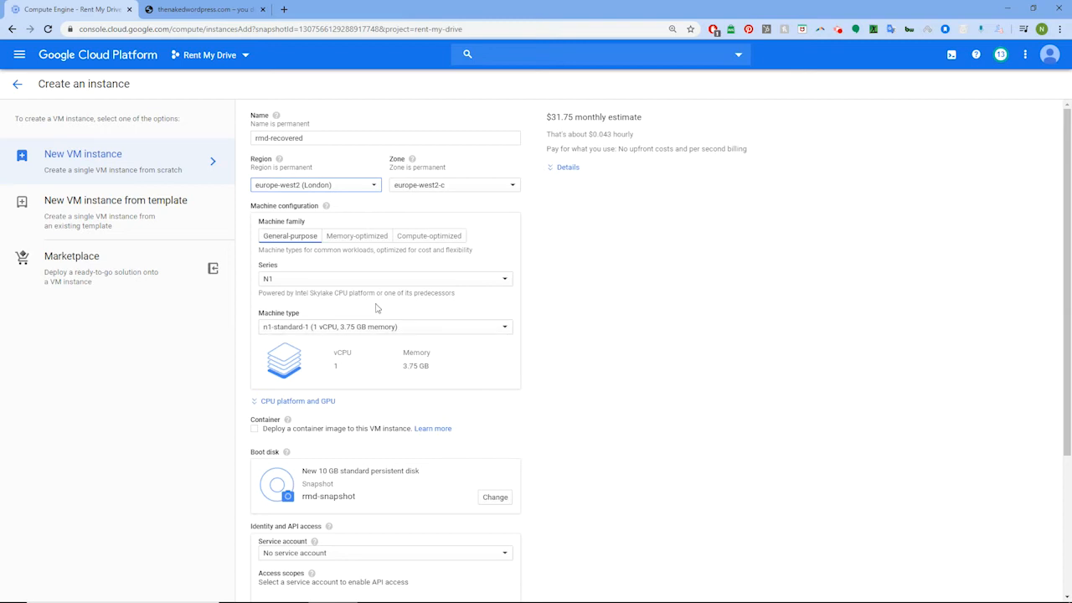
Allow HTTP and HTTPS traffic through the firewall for the new instance.
{"action": "scroll", "coordinate": [374, 298], "scroll_direction": "down", "scroll_amount": 3}
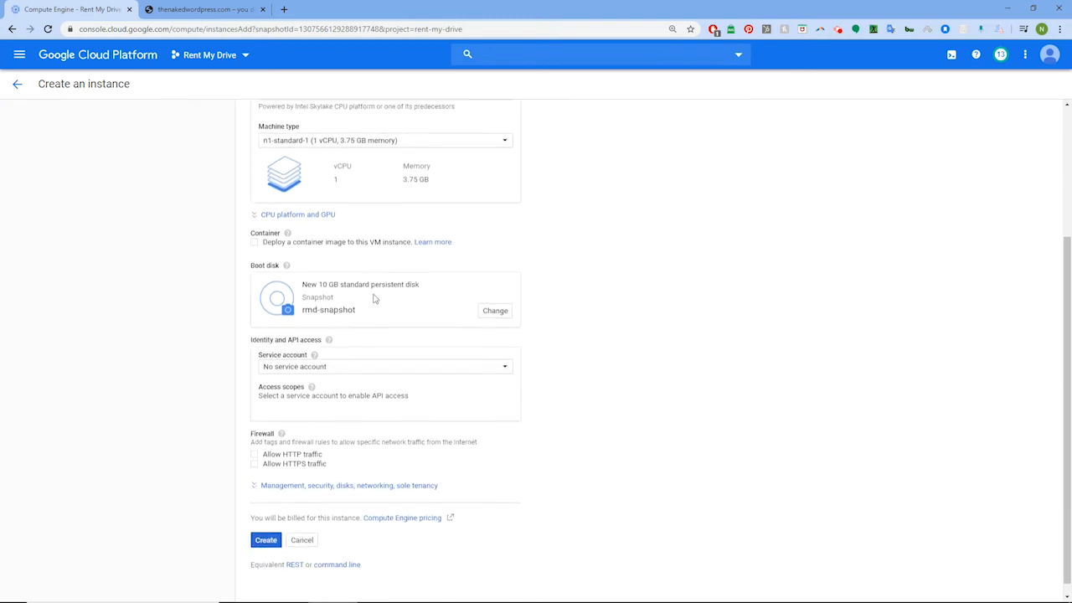
{"action": "left_click", "coordinate": [255, 442]}
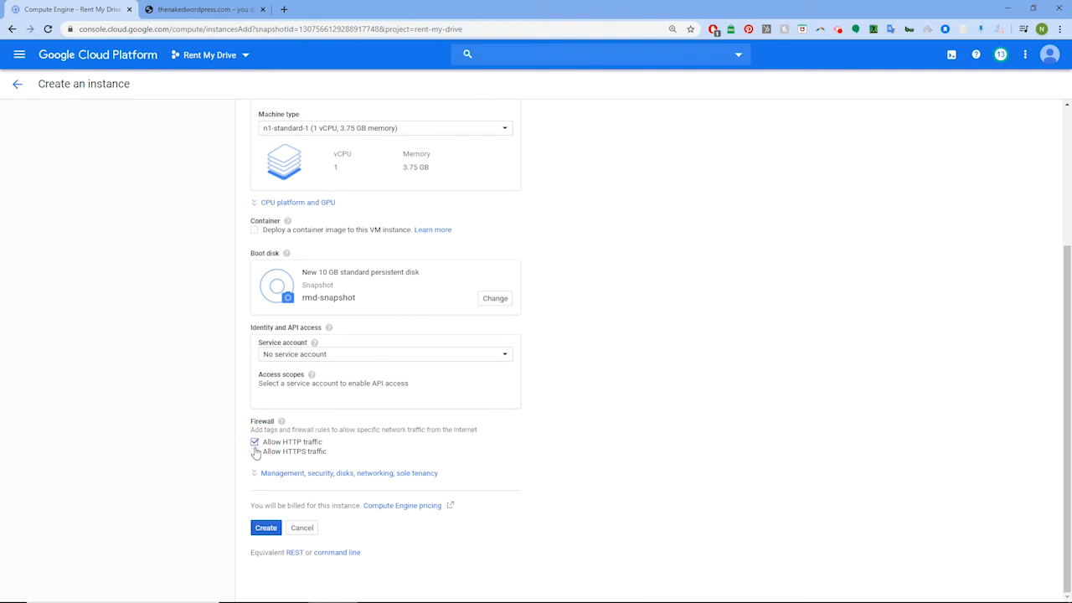
{"action": "left_click", "coordinate": [254, 452]}
{"action": "left_click", "coordinate": [494, 299]}
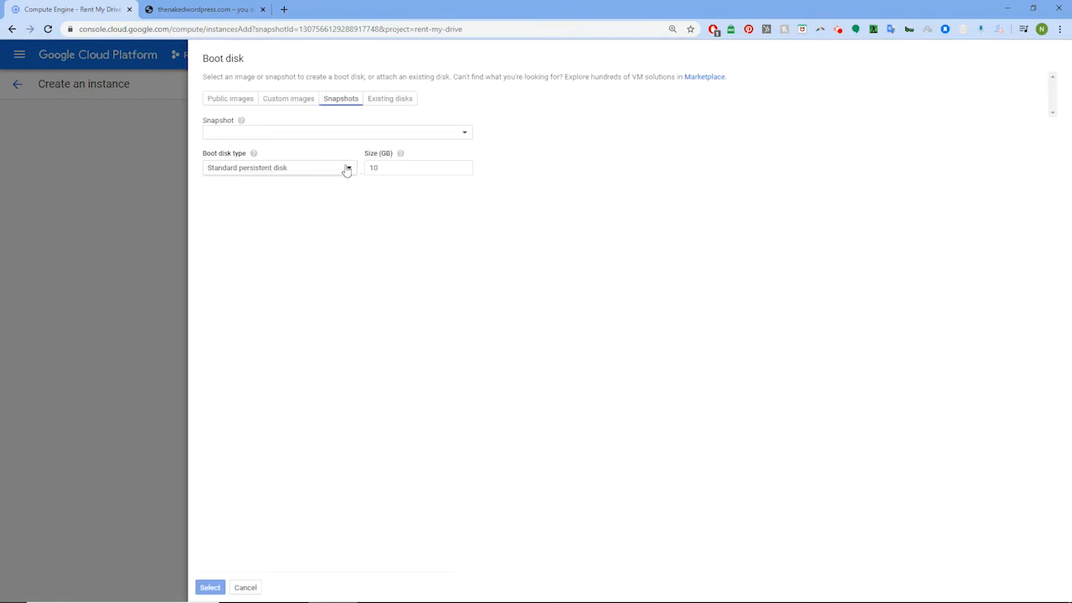
{"action": "left_click", "coordinate": [347, 168]}
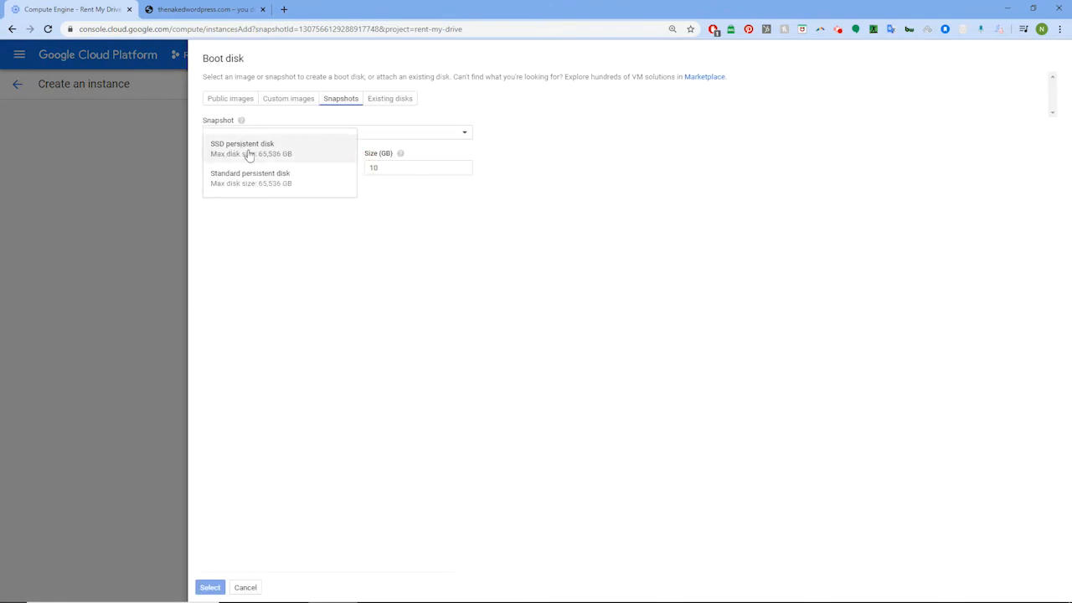
{"action": "left_click", "coordinate": [333, 321]}
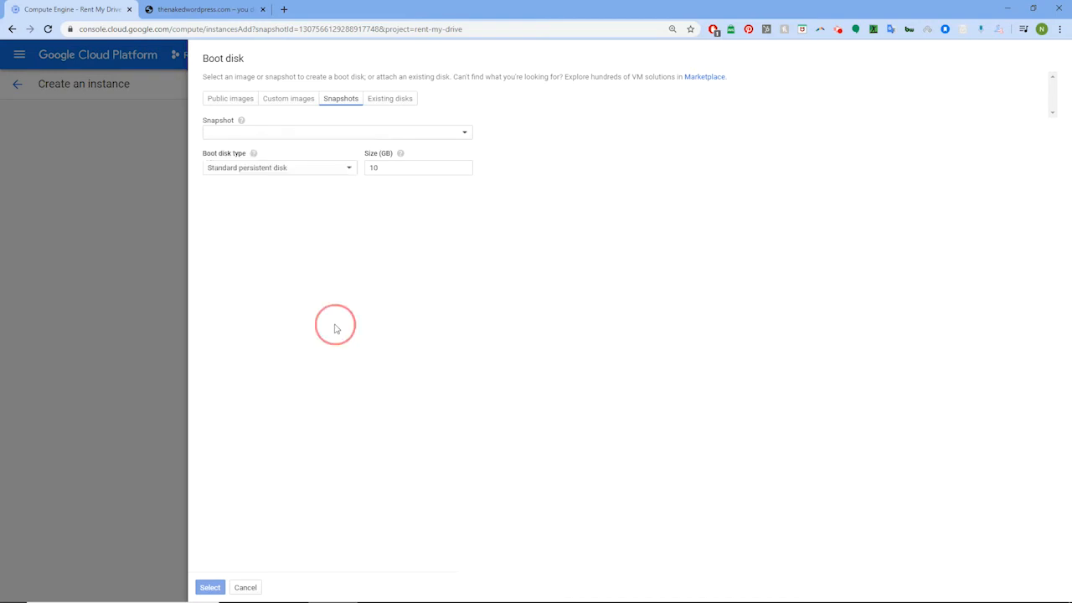
{"action": "left_click", "coordinate": [248, 587]}
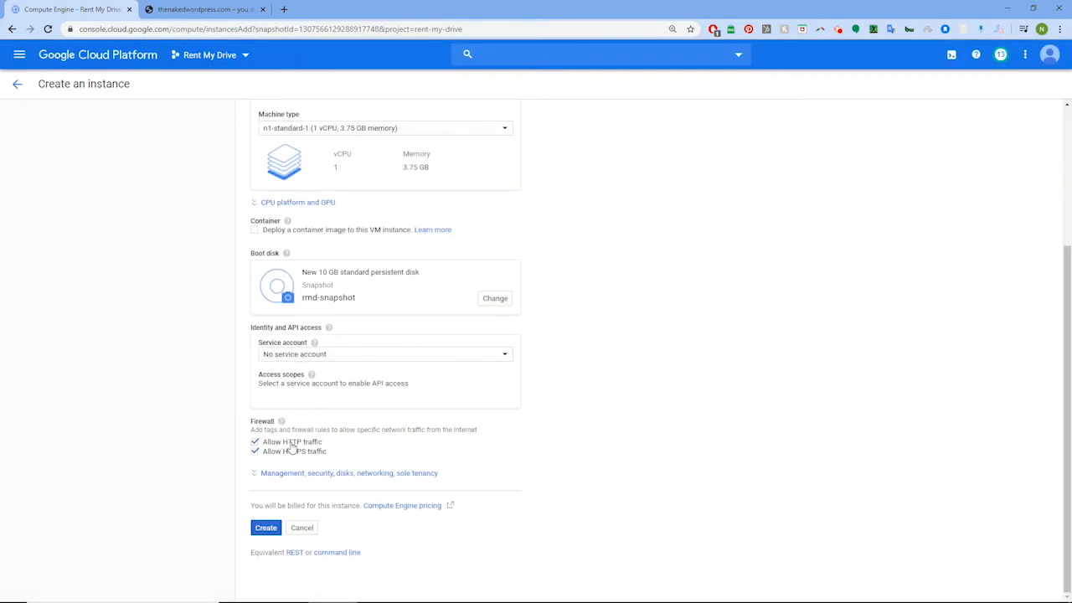
{"action": "scroll", "coordinate": [311, 441], "scroll_direction": "up", "scroll_amount": 3}
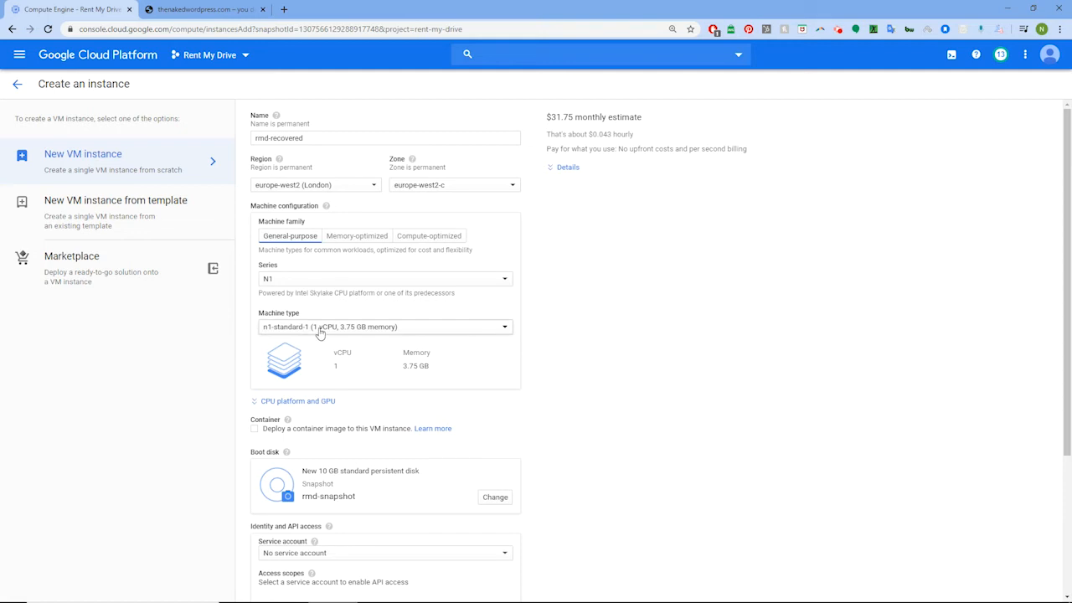
{"action": "scroll", "coordinate": [316, 333], "scroll_direction": "down", "scroll_amount": 1}
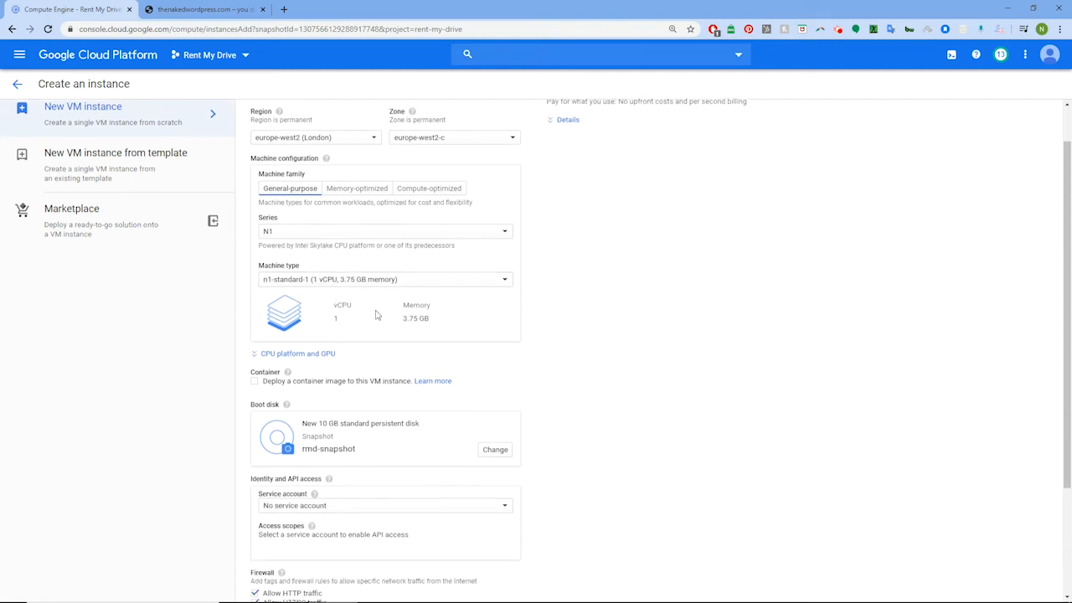
Set the new instance's machine type to g1-small (1 vCPU, 1.7 GB memory) and create the instance.
{"action": "left_click", "coordinate": [504, 273]}
{"action": "left_click", "coordinate": [318, 373]}
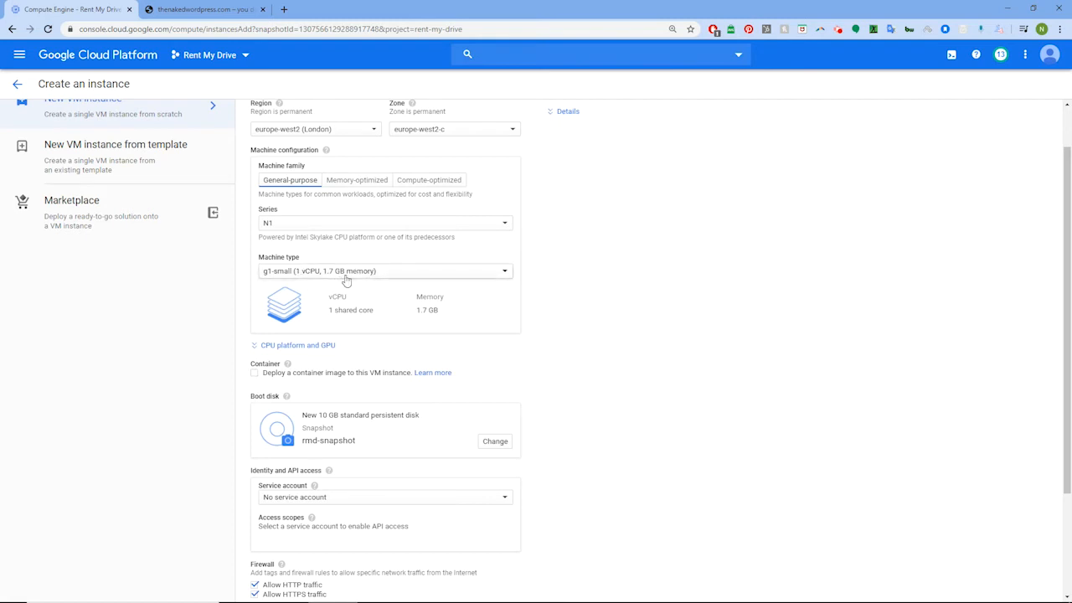
{"action": "scroll", "coordinate": [346, 281], "scroll_direction": "down", "scroll_amount": 2}
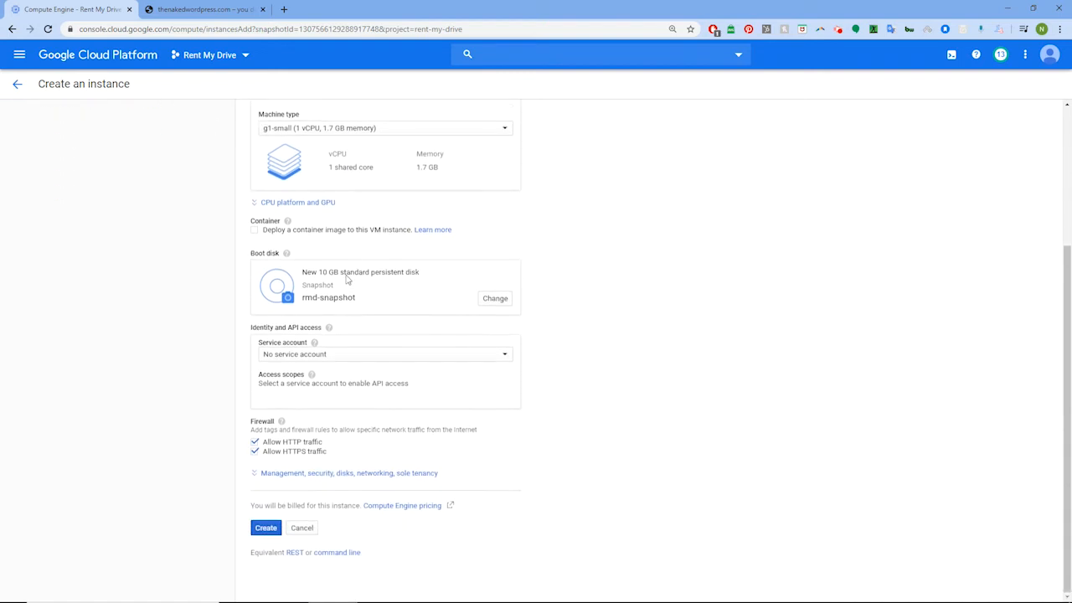
{"action": "left_click", "coordinate": [266, 528]}
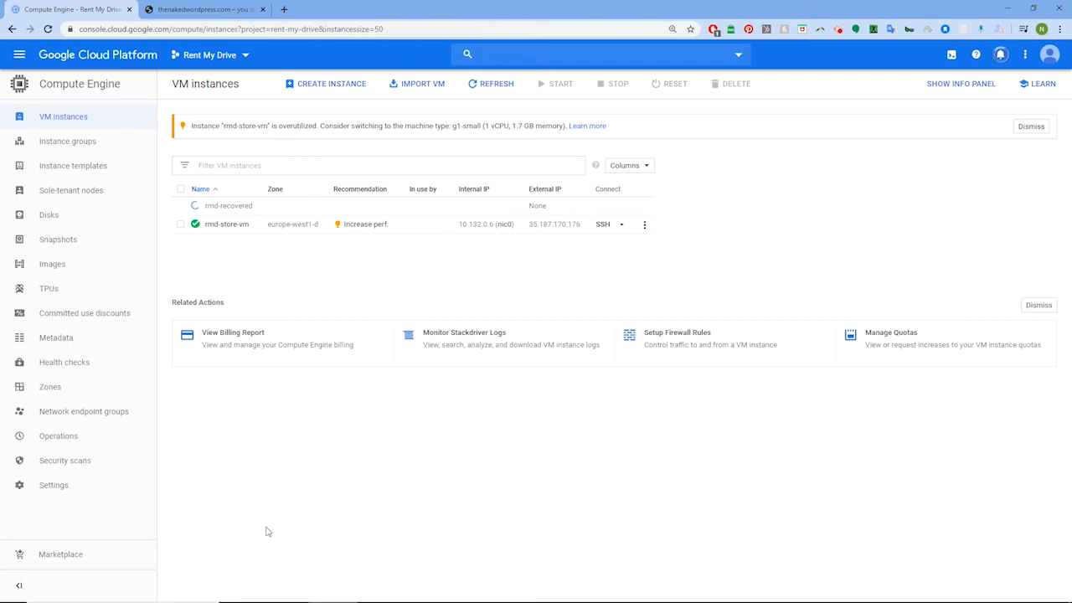
{"action": "right_click", "coordinate": [379, 228]}
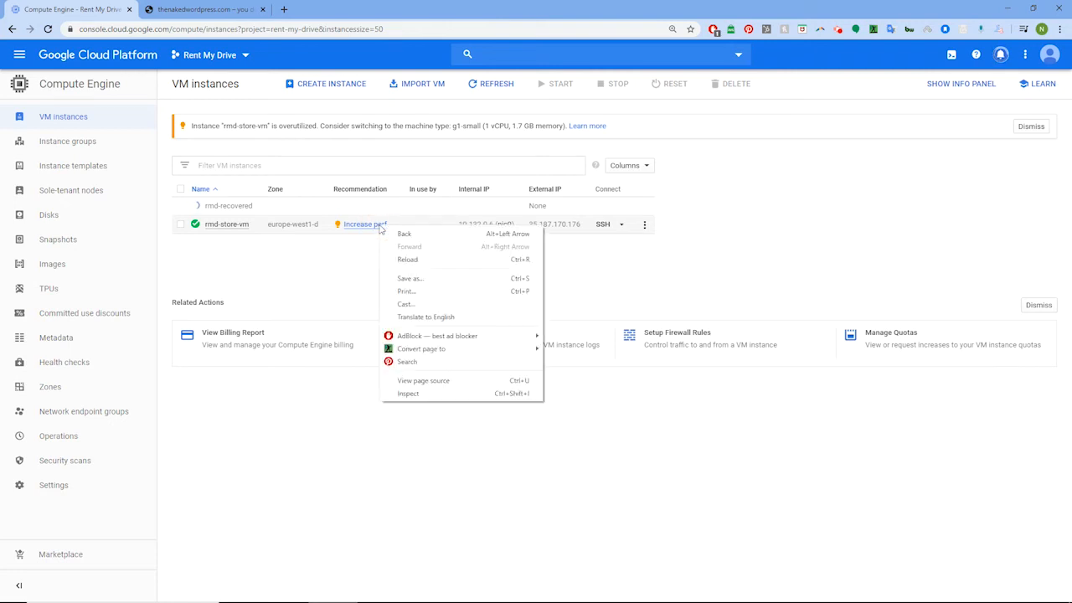
{"action": "left_click", "coordinate": [335, 261]}
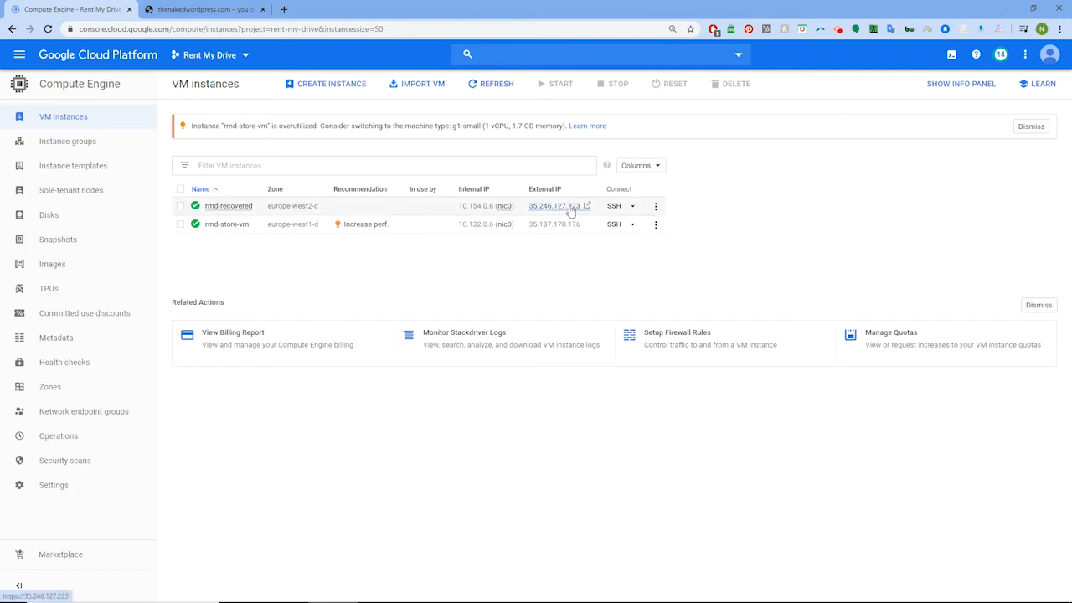
Duplicate the VM instances browser tab and open the rent-my-drive zone in Cloud DNS in the original tab.
{"action": "right_click", "coordinate": [59, 9]}
{"action": "left_click", "coordinate": [96, 47]}
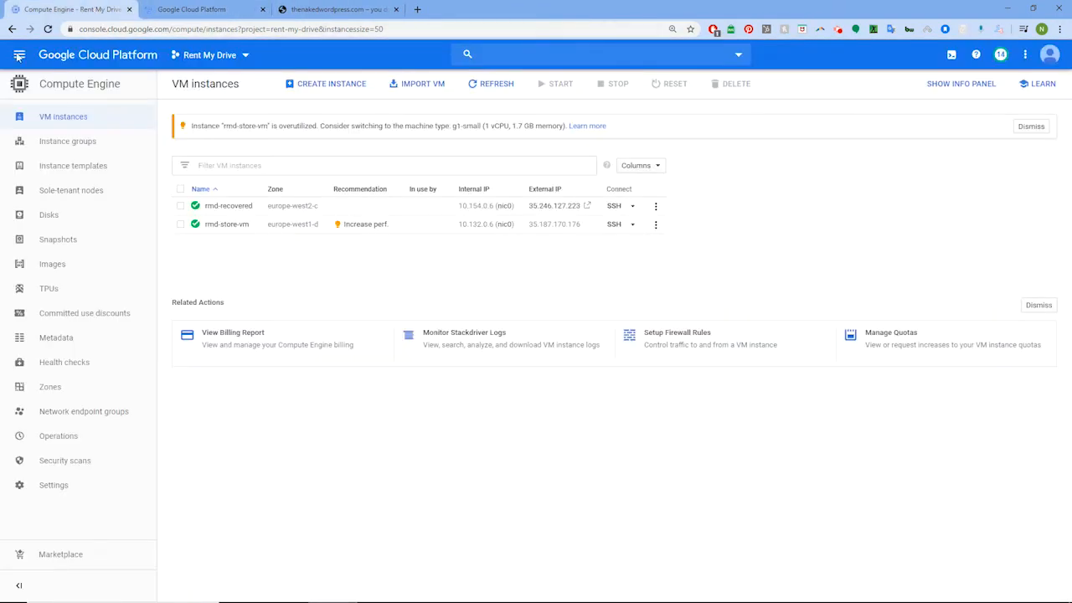
{"action": "left_click", "coordinate": [19, 55]}
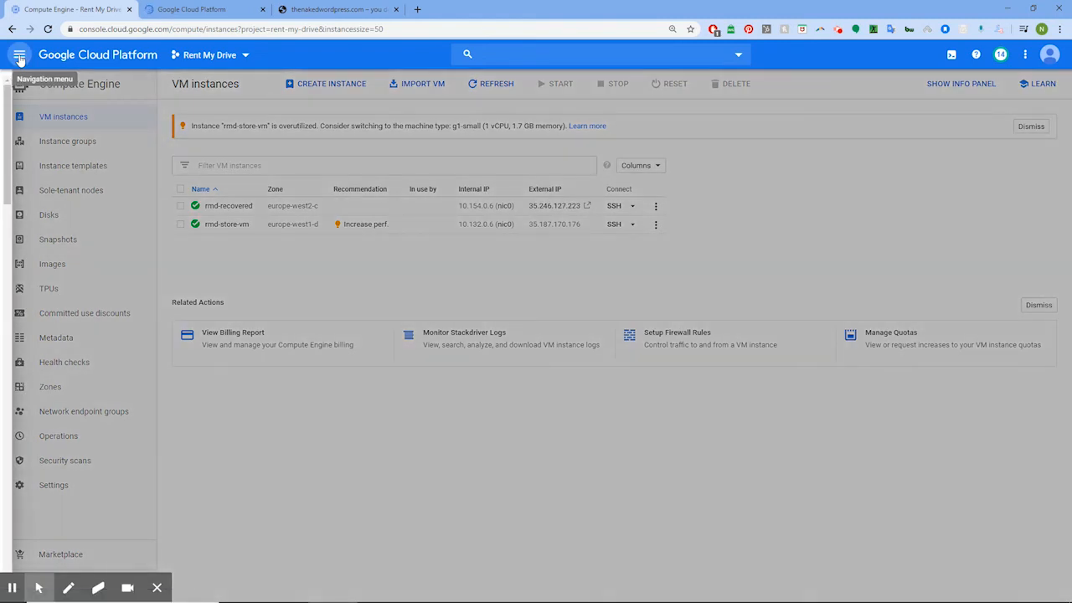
{"action": "mouse_move", "coordinate": [84, 194]}
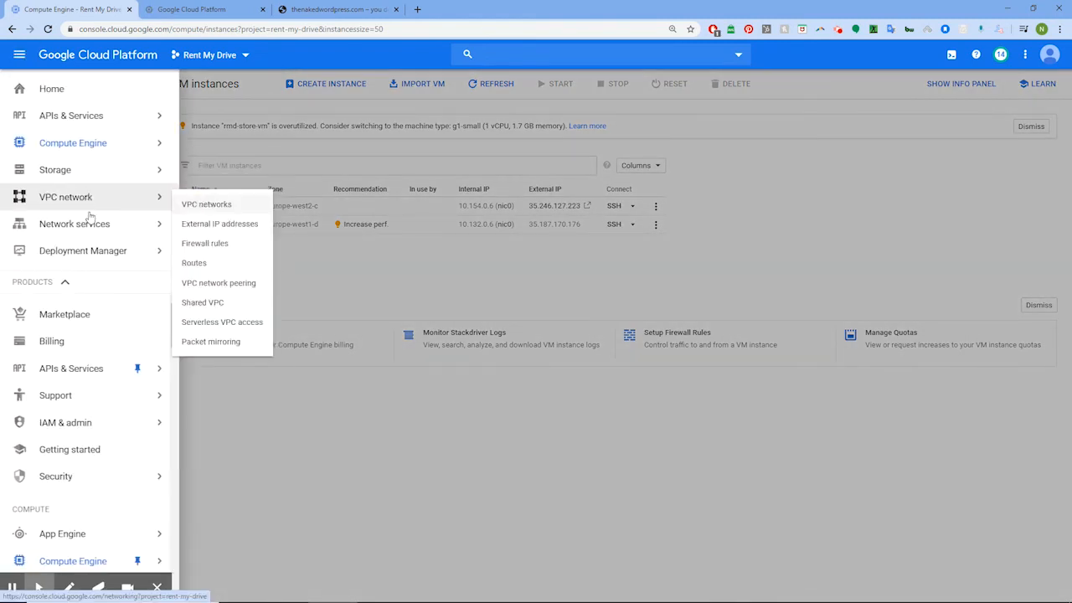
{"action": "mouse_move", "coordinate": [90, 224]}
{"action": "left_click", "coordinate": [208, 252]}
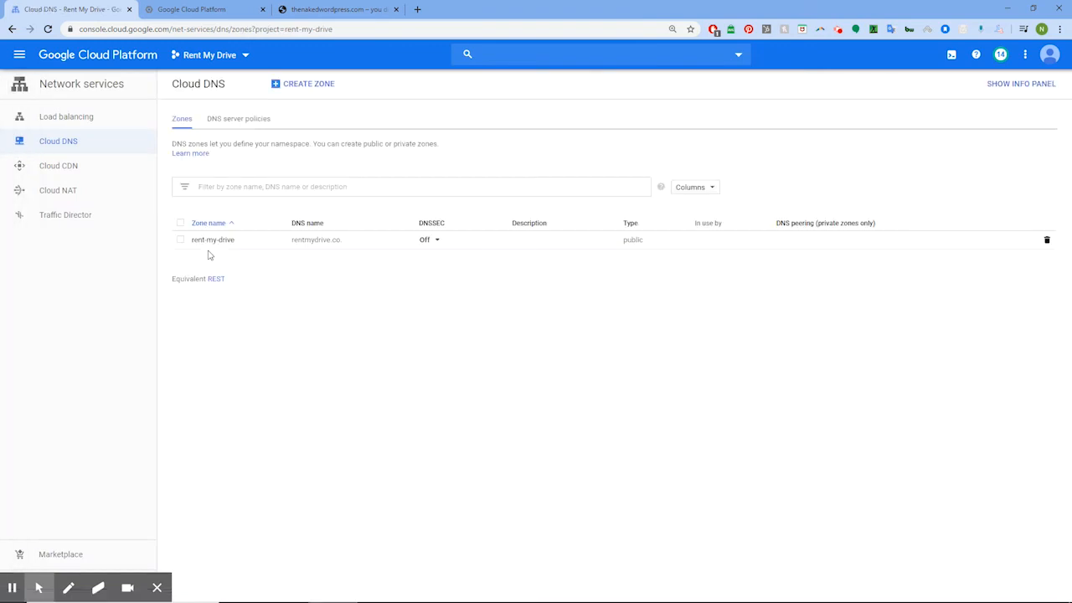
{"action": "left_click", "coordinate": [222, 242]}
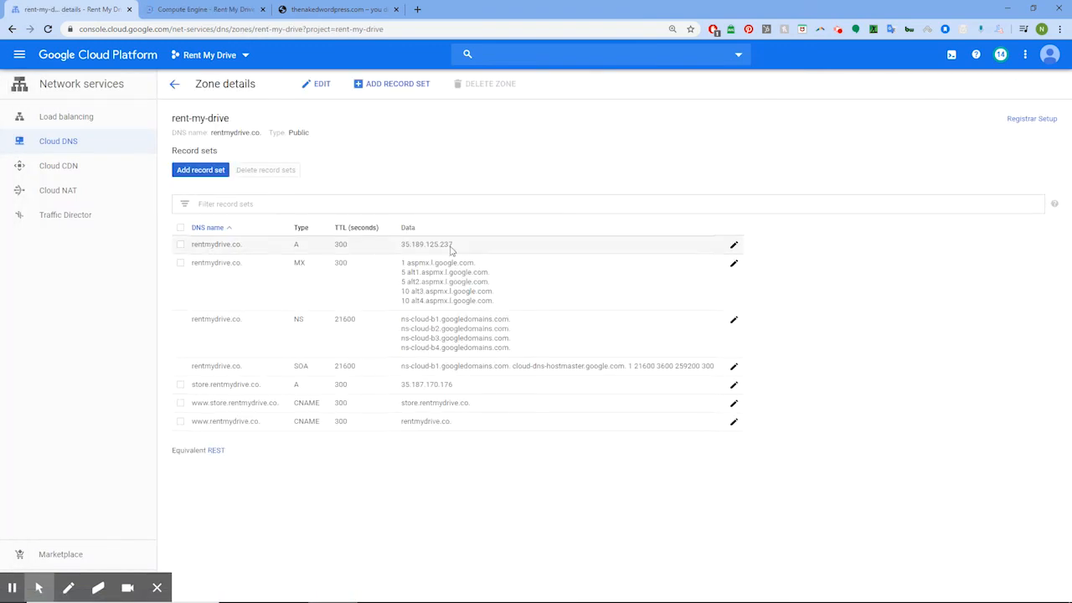
In the duplicated tab, open the VPC network's external IP addresses and view the attachment options of rmd-static without changing them.
{"action": "left_click", "coordinate": [206, 10]}
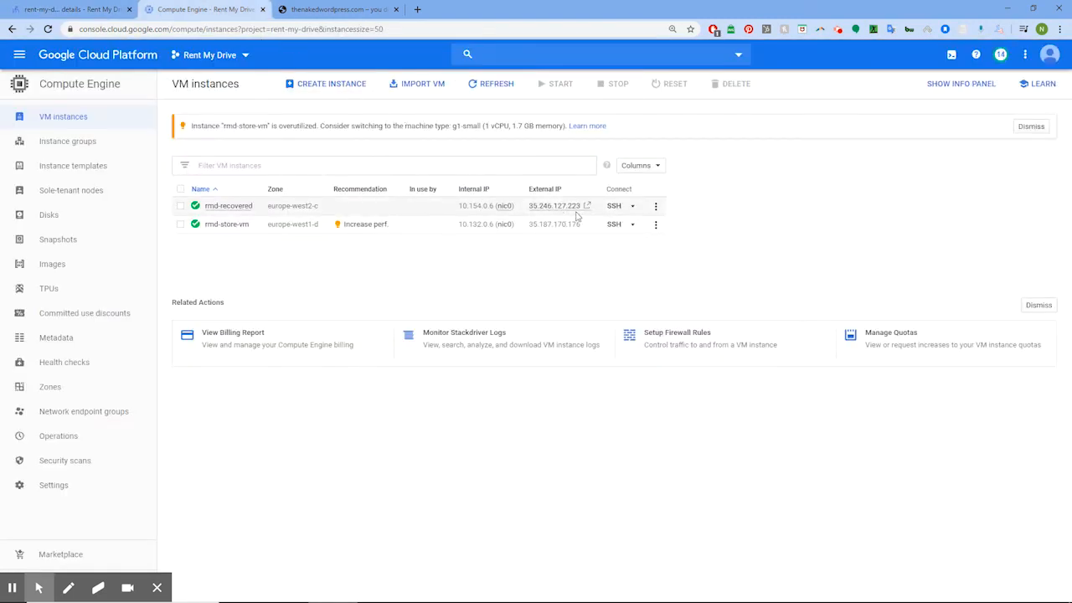
{"action": "left_click", "coordinate": [19, 56]}
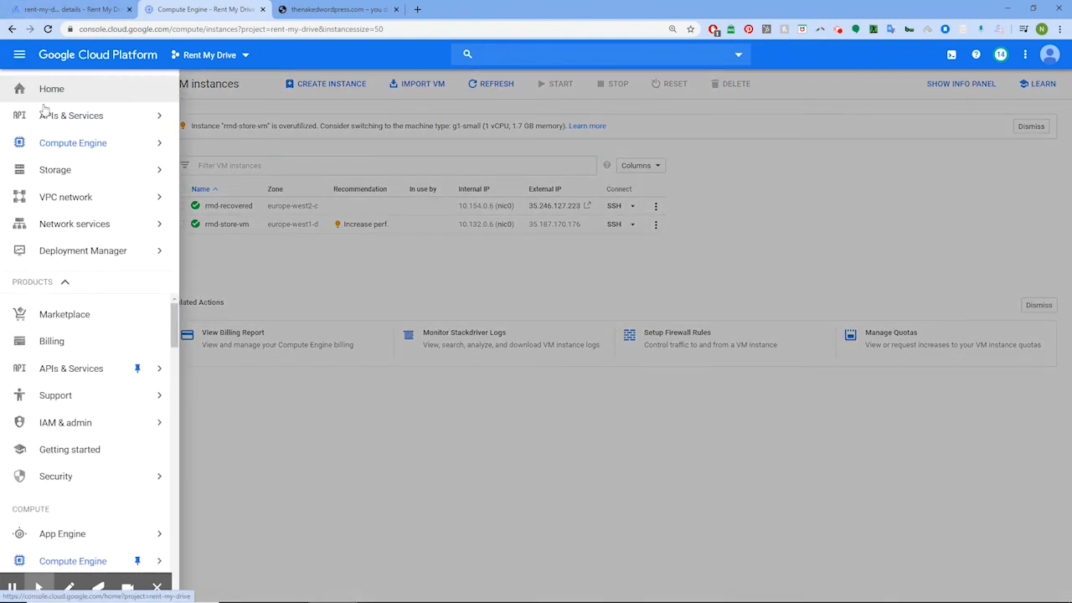
{"action": "mouse_move", "coordinate": [106, 200]}
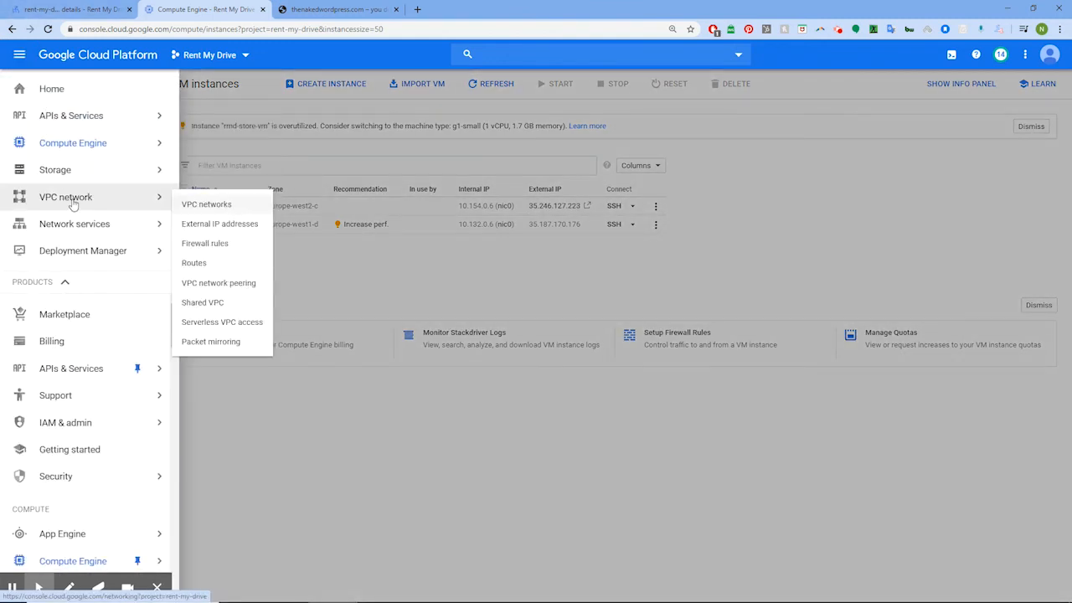
{"action": "left_click", "coordinate": [219, 226]}
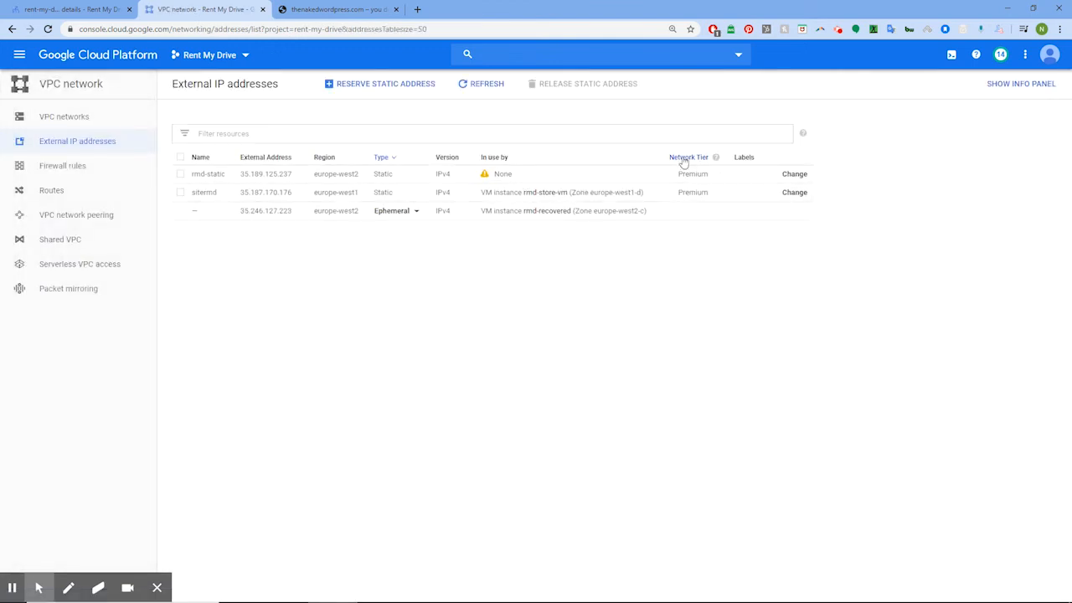
{"action": "left_click", "coordinate": [794, 174]}
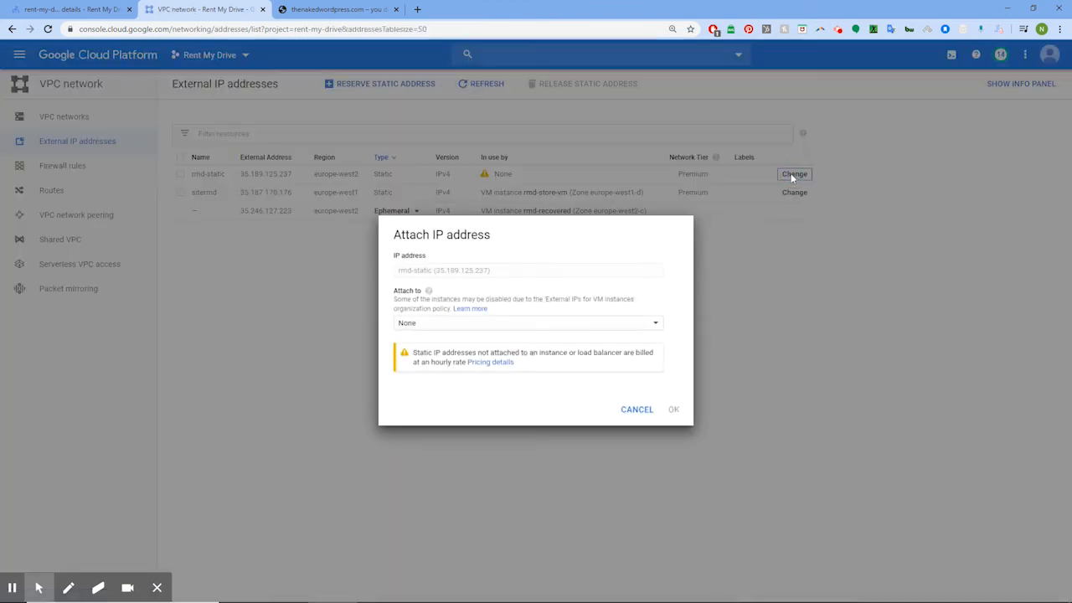
{"action": "left_click", "coordinate": [641, 410]}
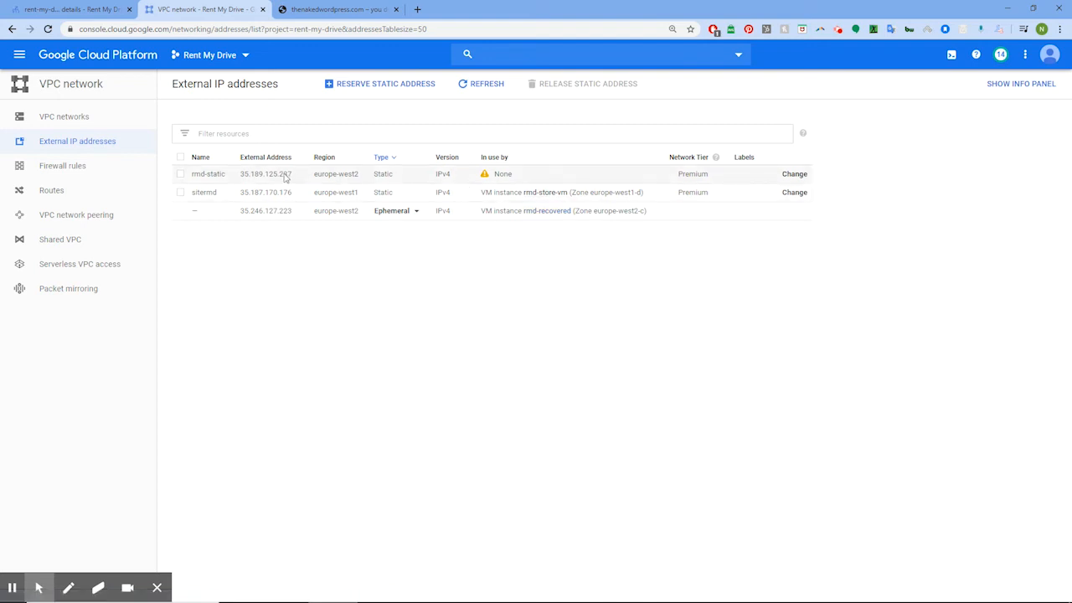
Compare the rentmydrive.co A record's IP address in the DNS zone with the rmd-static external address.
{"action": "left_click", "coordinate": [58, 9]}
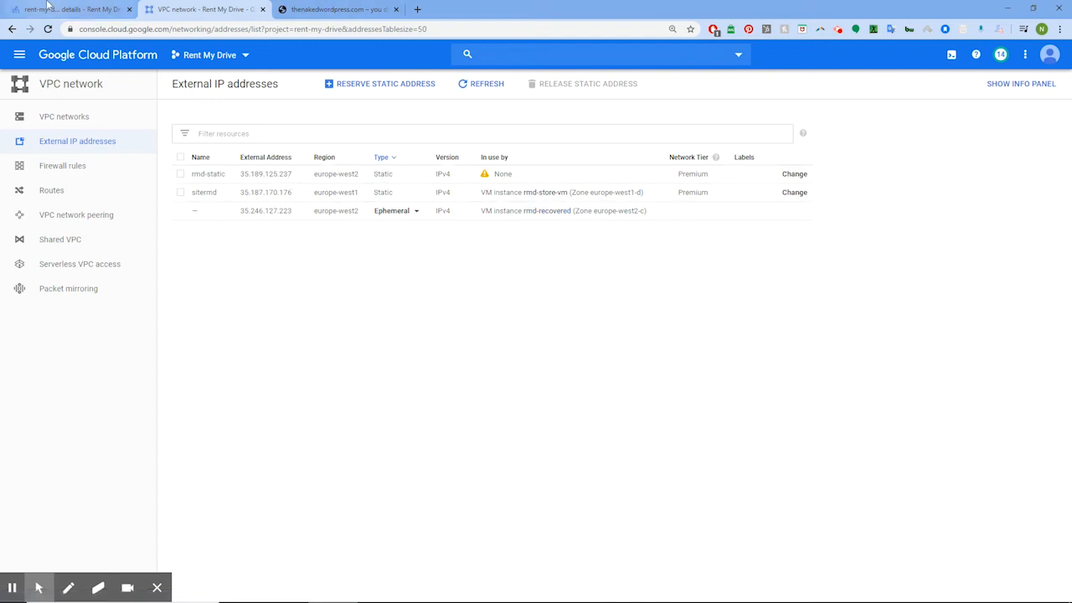
{"action": "left_click_drag", "start_coordinate": [463, 248], "coordinate": [371, 243]}
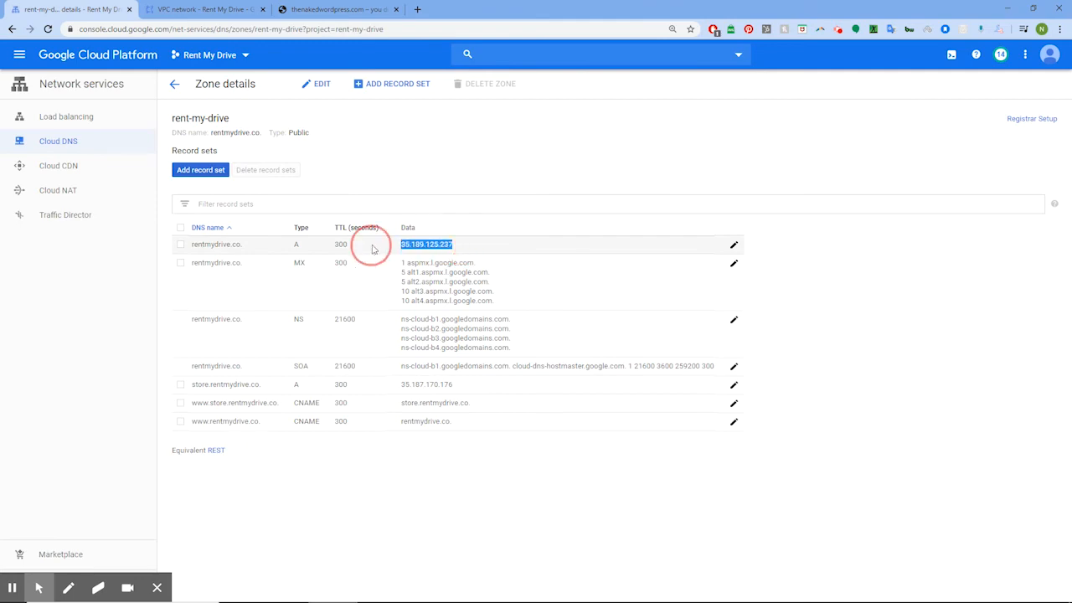
{"action": "left_click", "coordinate": [309, 7]}
{"action": "left_click", "coordinate": [201, 9]}
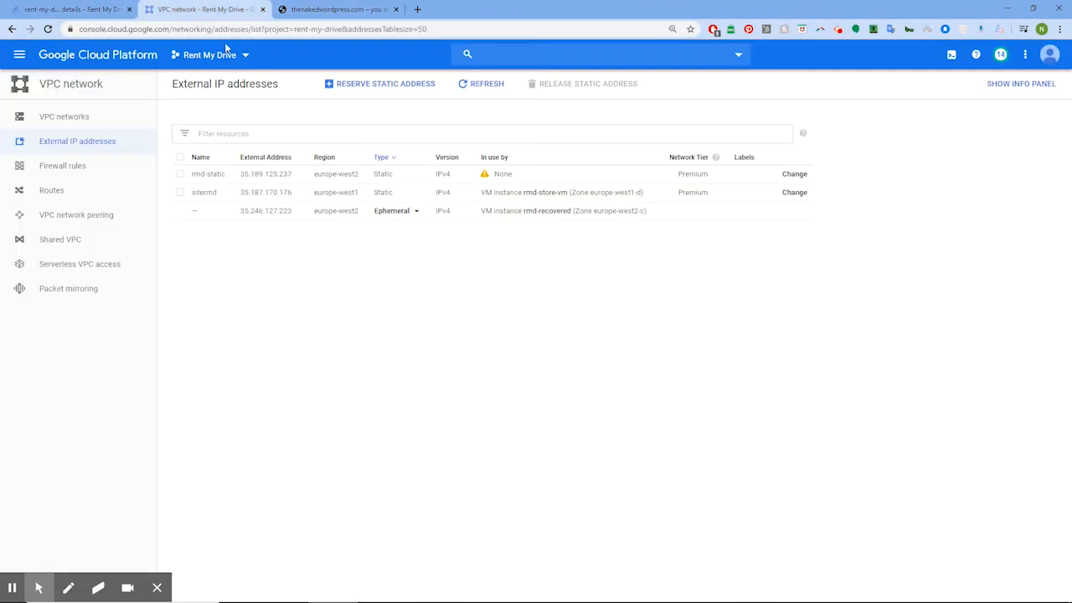
Attach the rmd-static IP address to the rmd-recovered instance in zone europe-west2-c.
{"action": "left_click", "coordinate": [794, 173]}
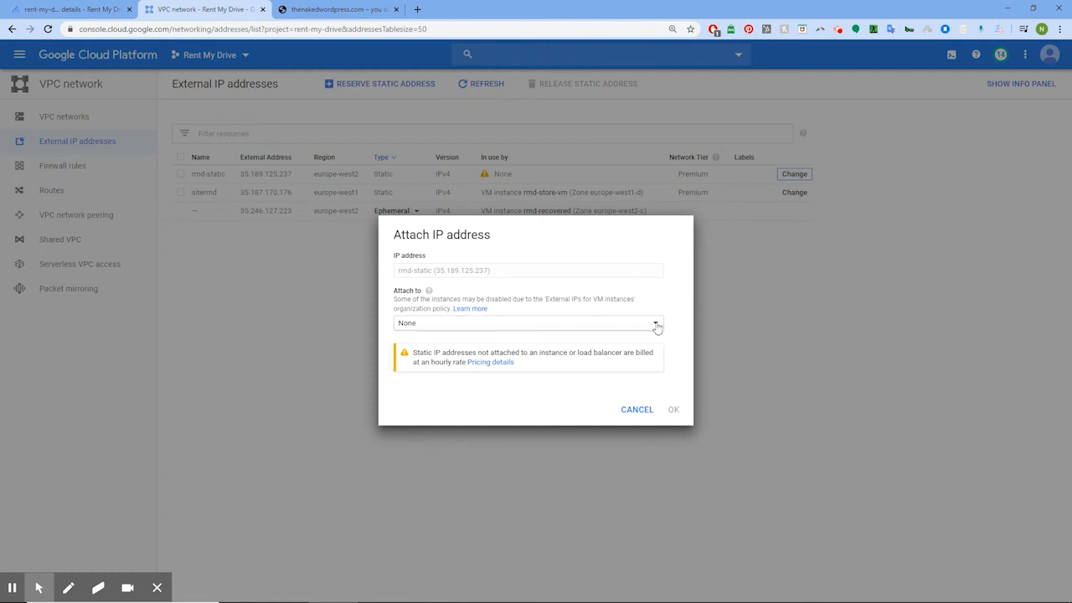
{"action": "left_click", "coordinate": [655, 325]}
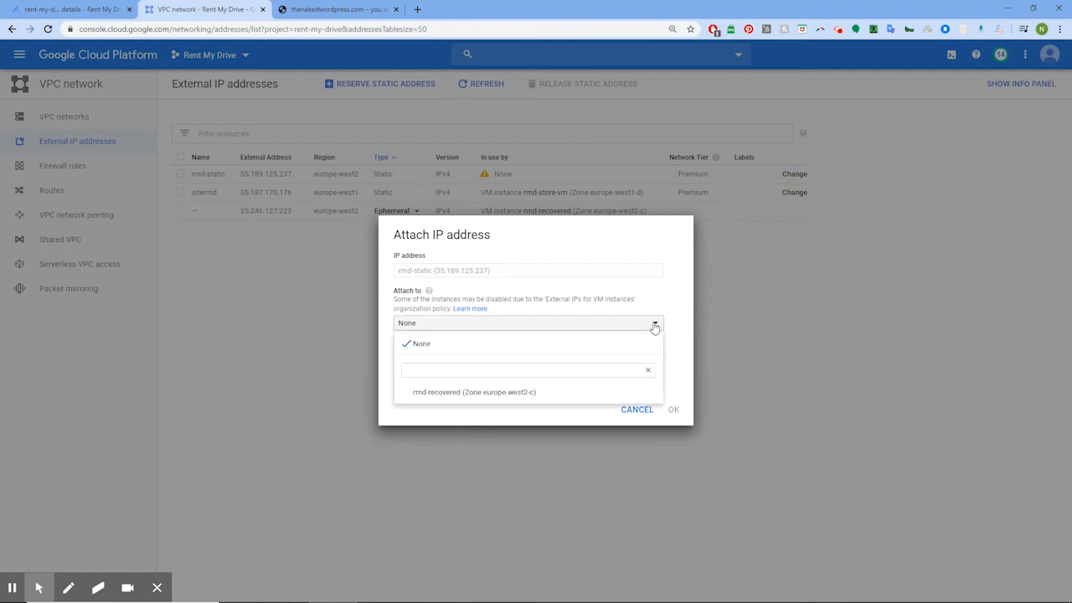
{"action": "left_click", "coordinate": [439, 393]}
{"action": "left_click", "coordinate": [673, 391]}
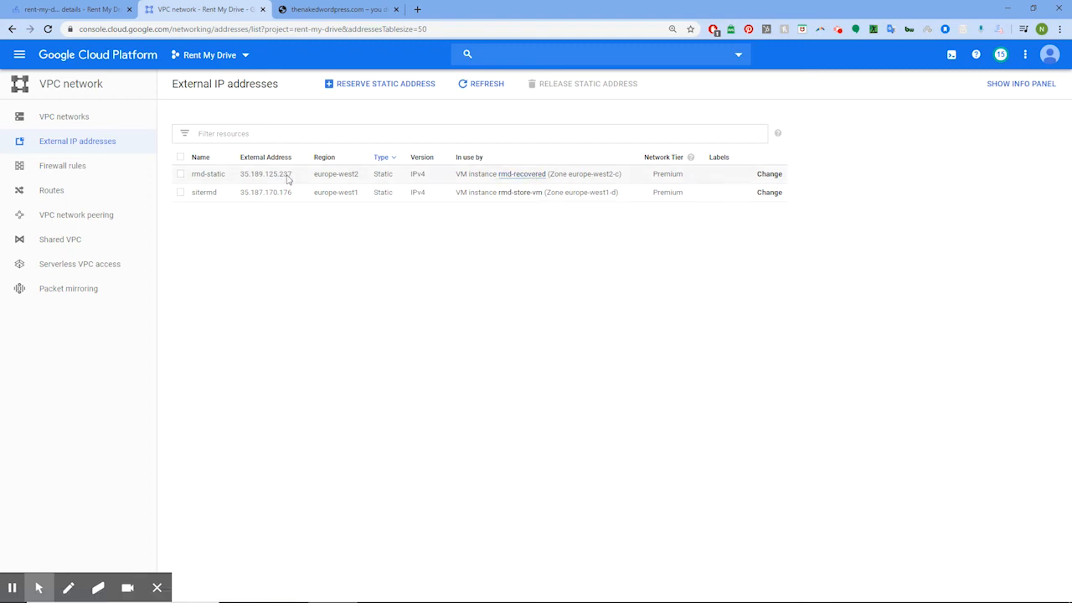
Recheck the domain's A record in the DNS zone and load rentmydrive.co in a new browser tab.
{"action": "left_click", "coordinate": [72, 8]}
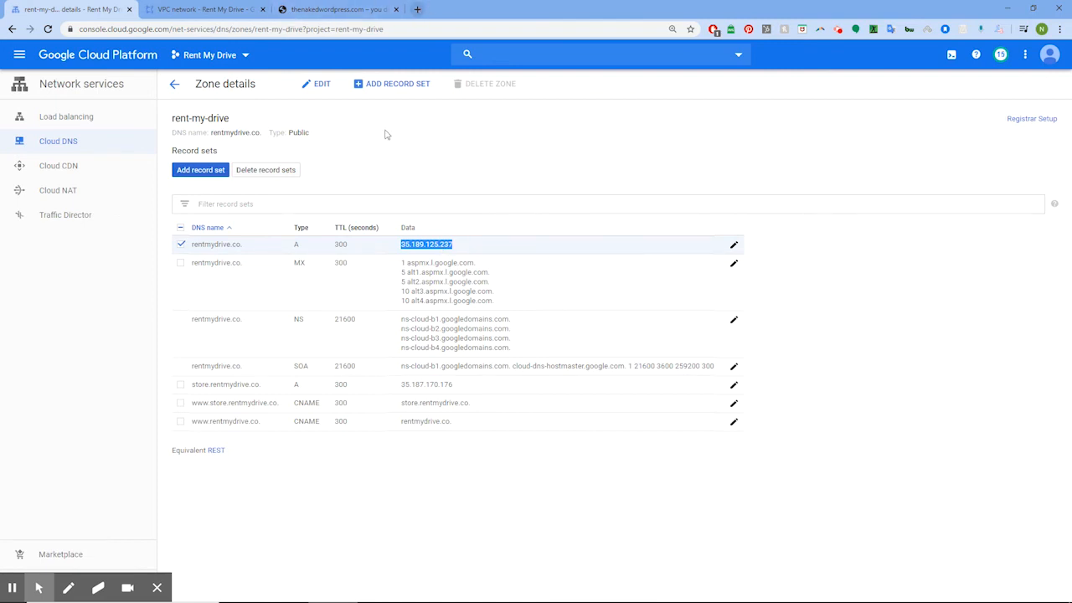
{"action": "left_click", "coordinate": [417, 10]}
{"action": "type", "text": "re"}
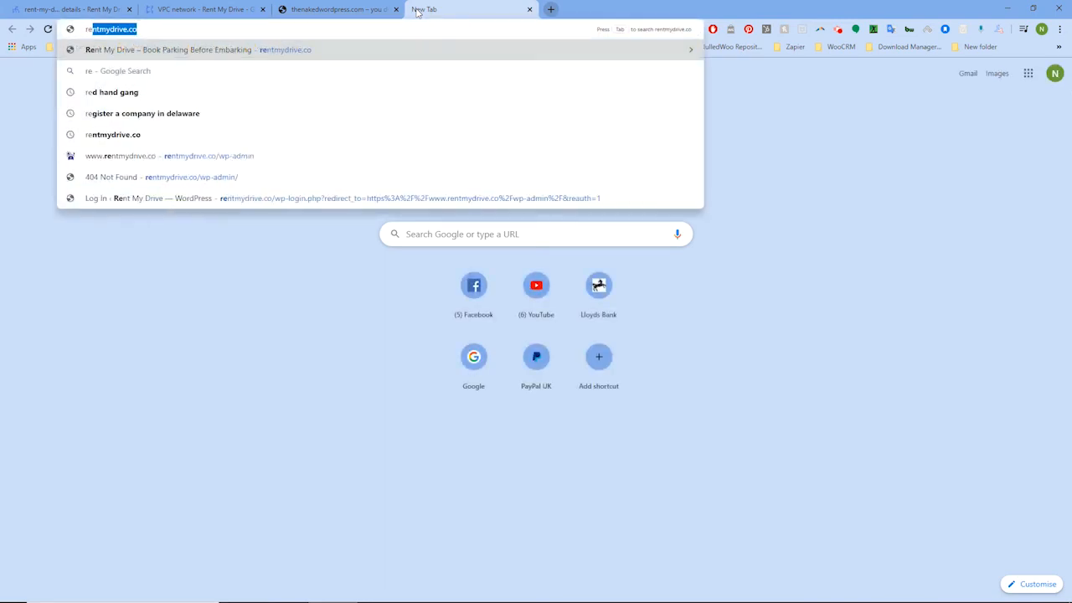
{"action": "key", "text": "Return"}
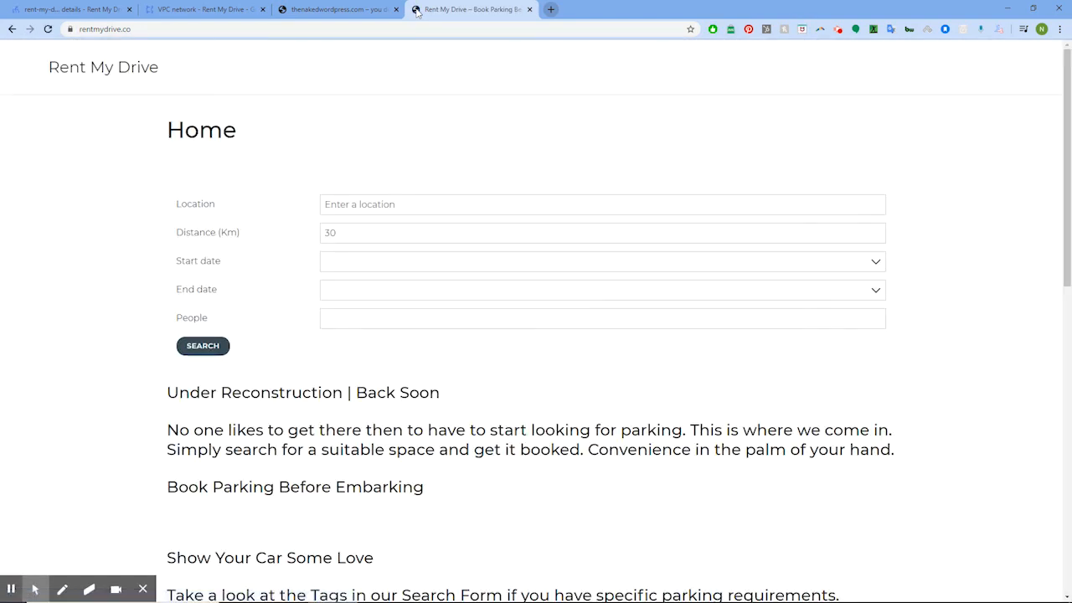
Switch to FileZilla to inspect the WordPress files in the server's /var/www/html folder, and minimise it again.
{"action": "left_click", "coordinate": [71, 7]}
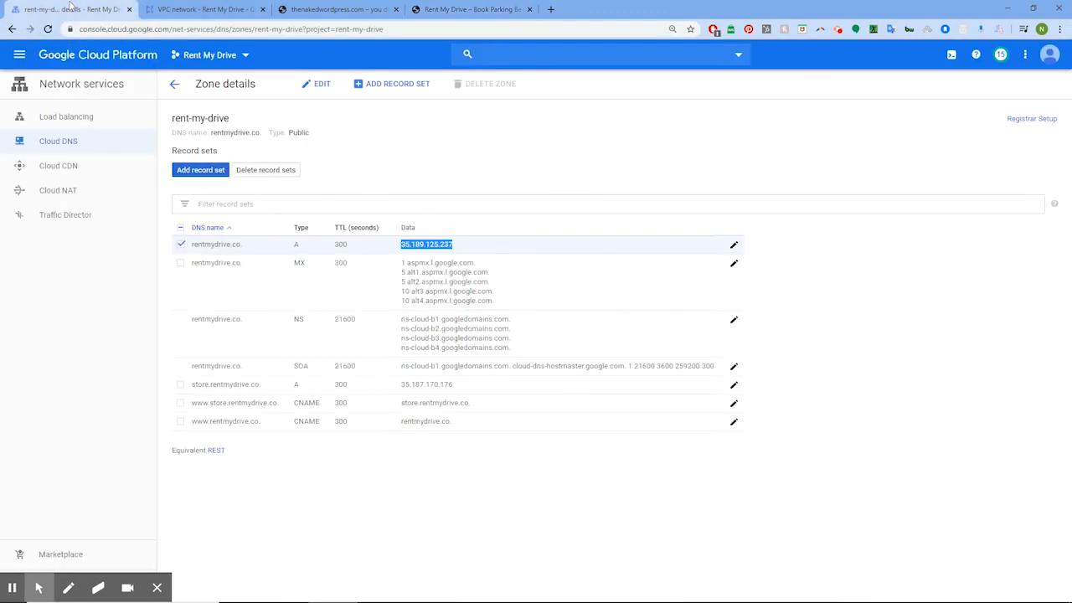
{"action": "mouse_move", "coordinate": [490, 600]}
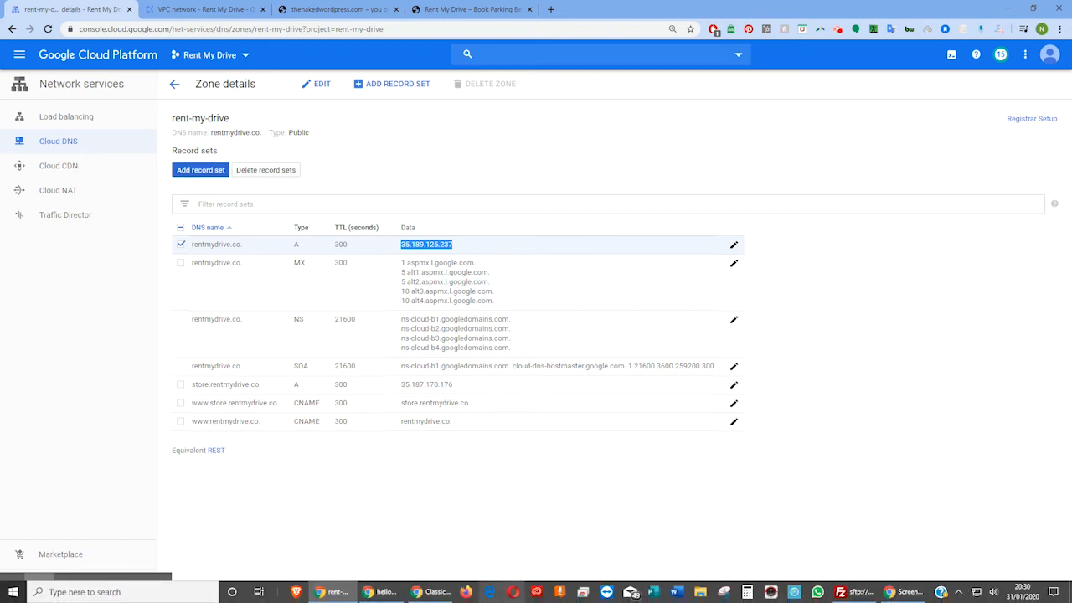
{"action": "left_click", "coordinate": [854, 592]}
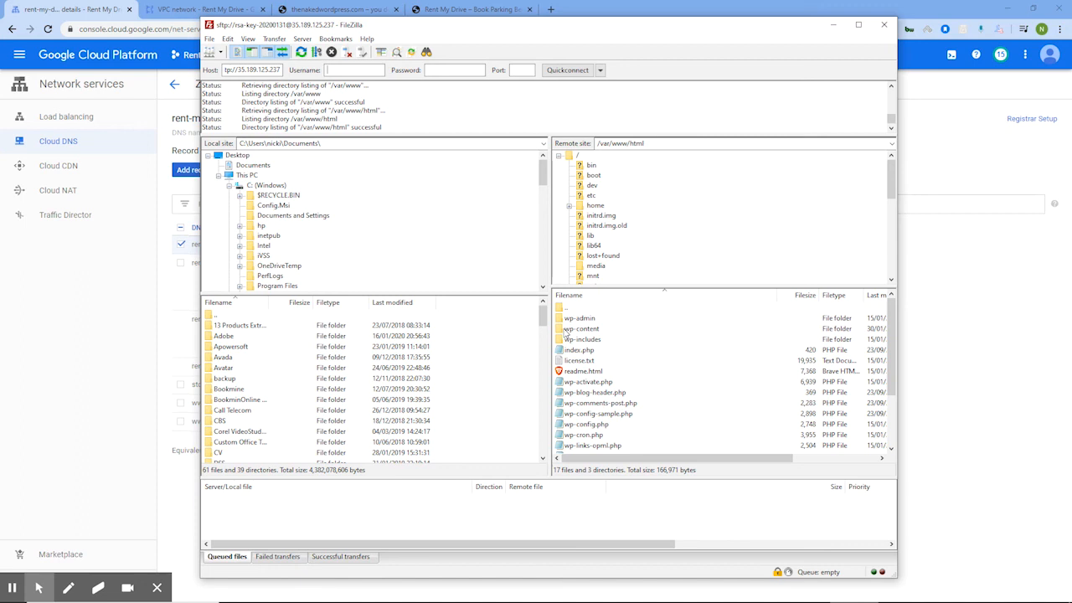
{"action": "left_click", "coordinate": [834, 28]}
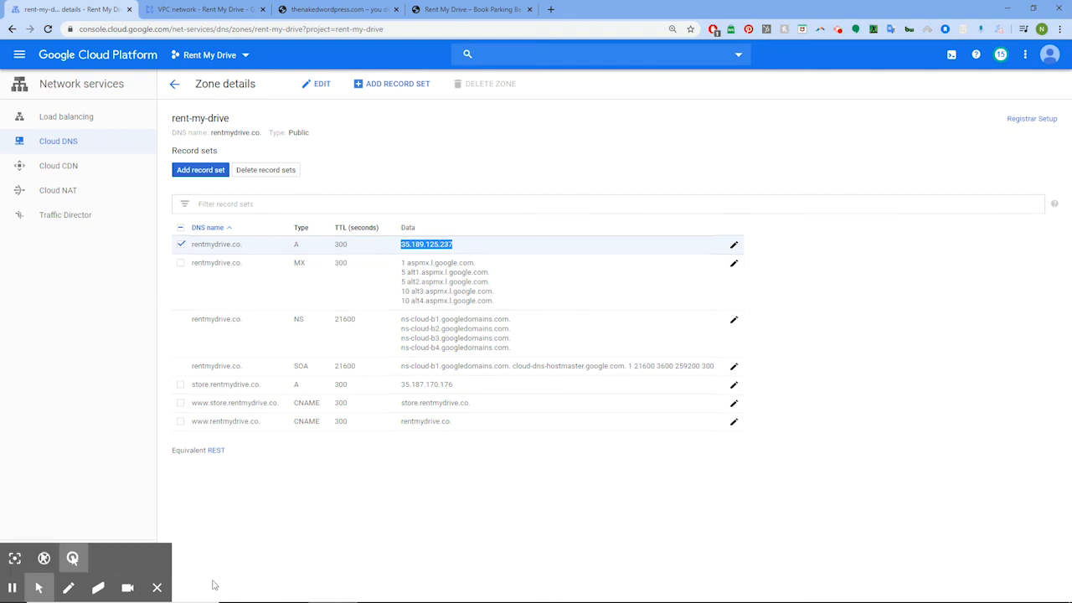
Return from the DNS zone details to the Compute Engine VM instances list.
{"action": "left_click", "coordinate": [156, 587]}
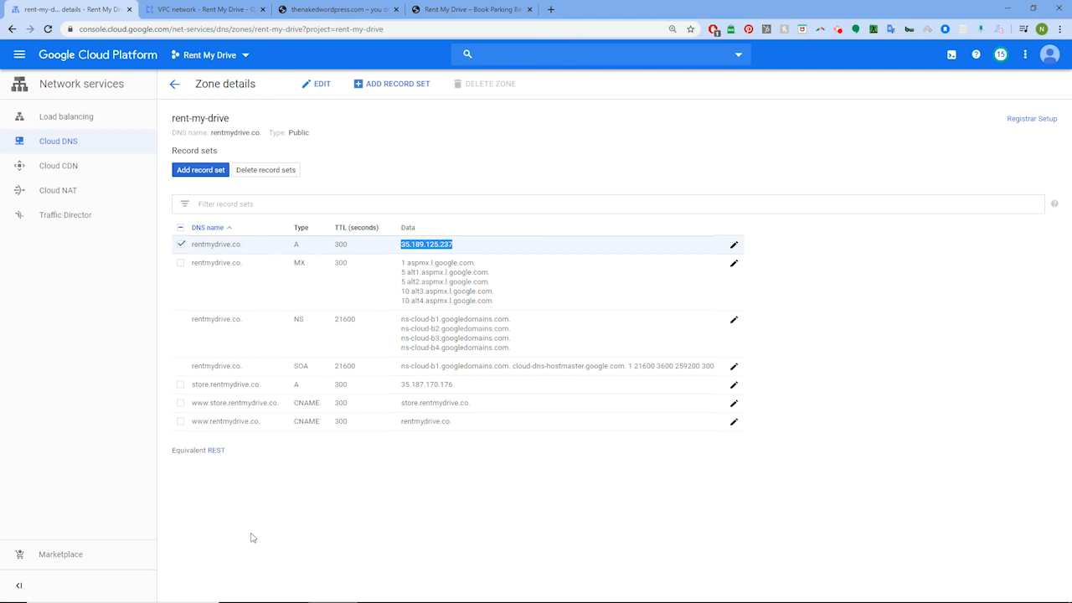
{"action": "left_click", "coordinate": [17, 57]}
{"action": "mouse_move", "coordinate": [72, 144]}
{"action": "left_click", "coordinate": [223, 147]}
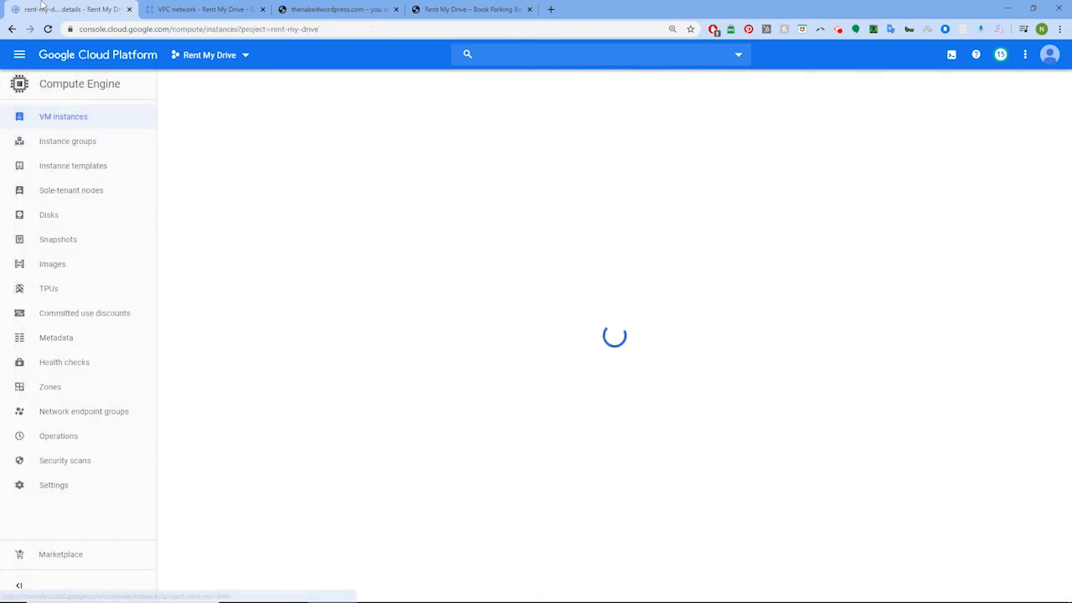